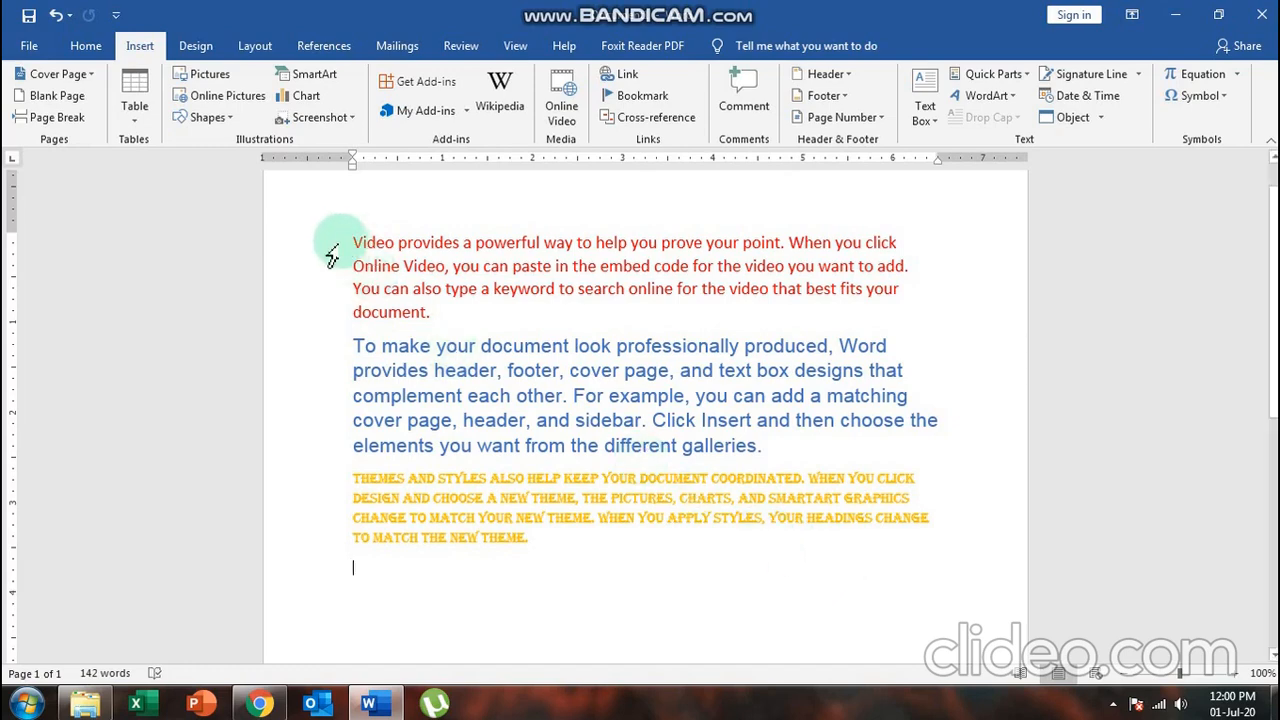
Step: Examine the font and size of the red, blue and yellow paragraphs by selecting each one in turn
{"action": "left_click_drag", "start_coordinate": [352, 242], "coordinate": [555, 575]}
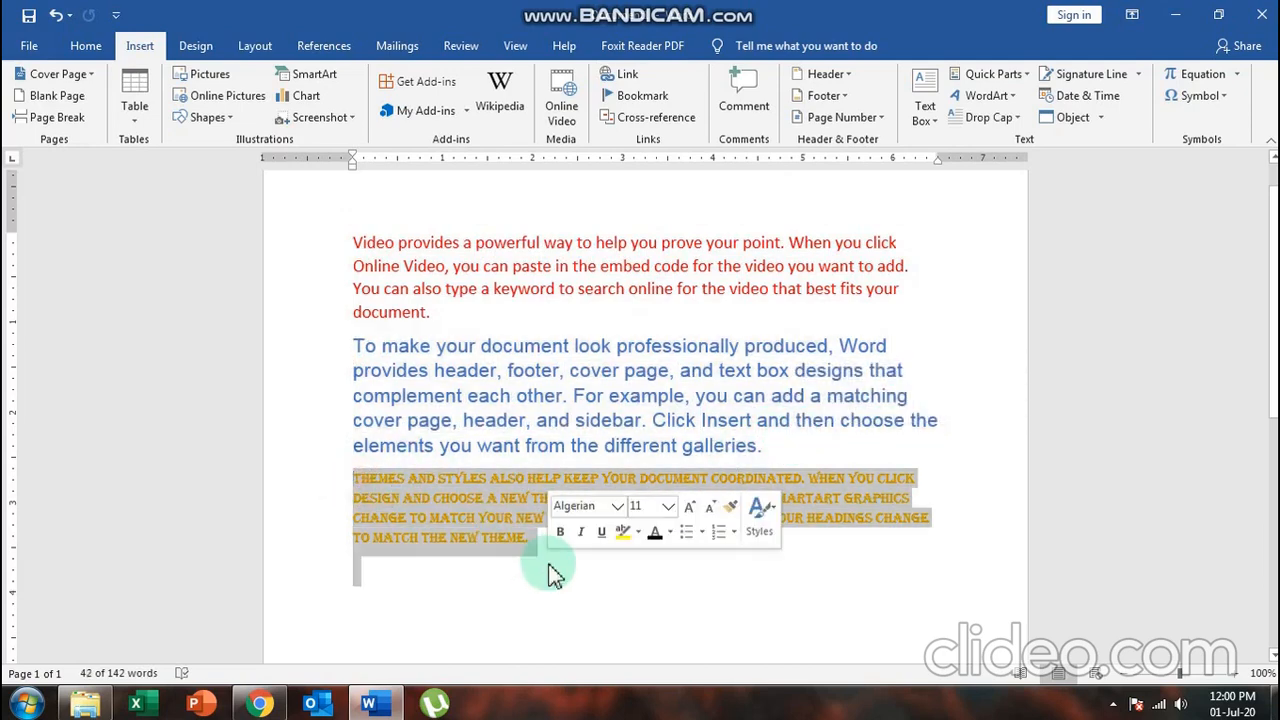
{"action": "left_click_drag", "start_coordinate": [354, 243], "coordinate": [460, 316]}
{"action": "left_click", "coordinate": [86, 45]}
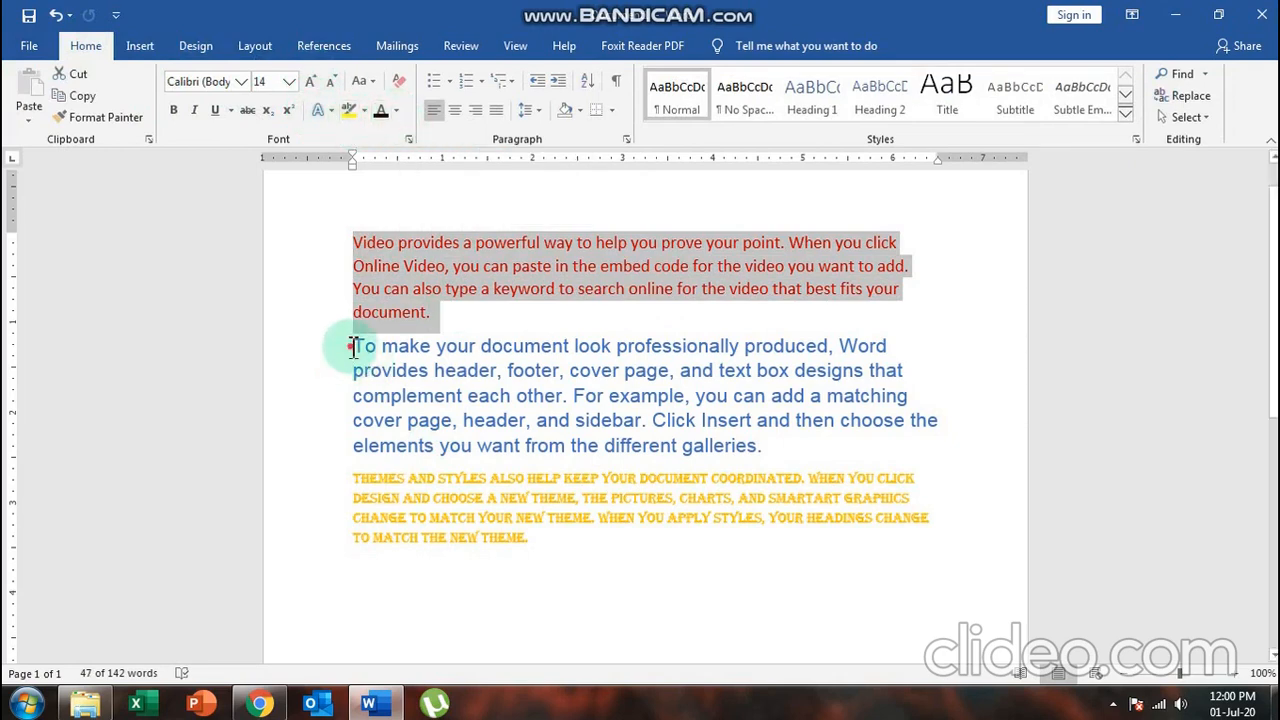
{"action": "left_click_drag", "start_coordinate": [352, 346], "coordinate": [694, 443]}
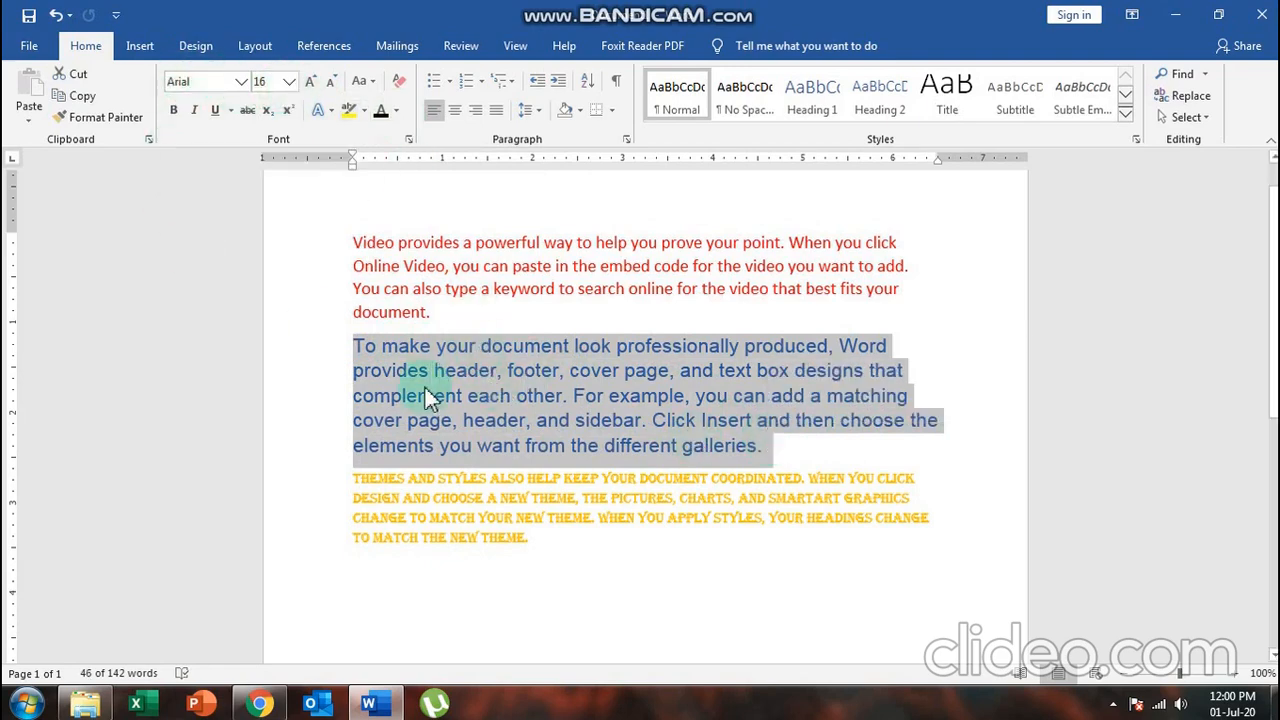
{"action": "left_click_drag", "start_coordinate": [355, 479], "coordinate": [581, 546]}
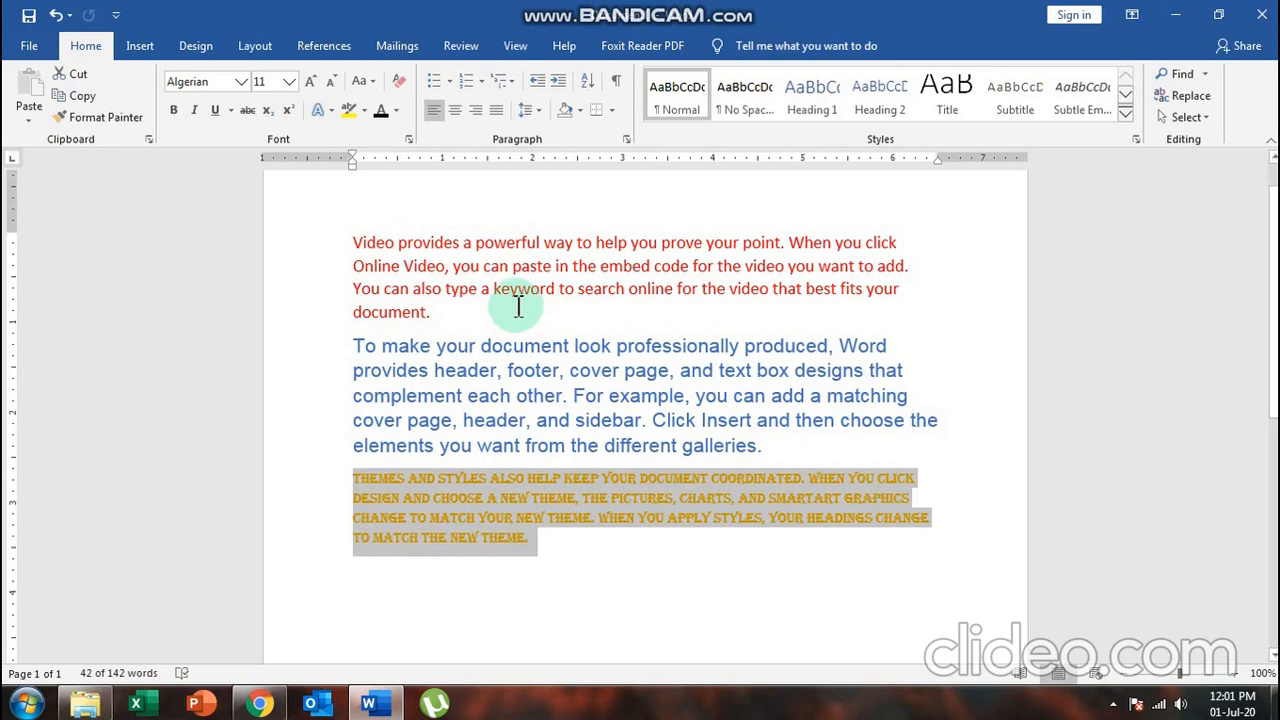
{"action": "left_click_drag", "start_coordinate": [352, 241], "coordinate": [457, 323]}
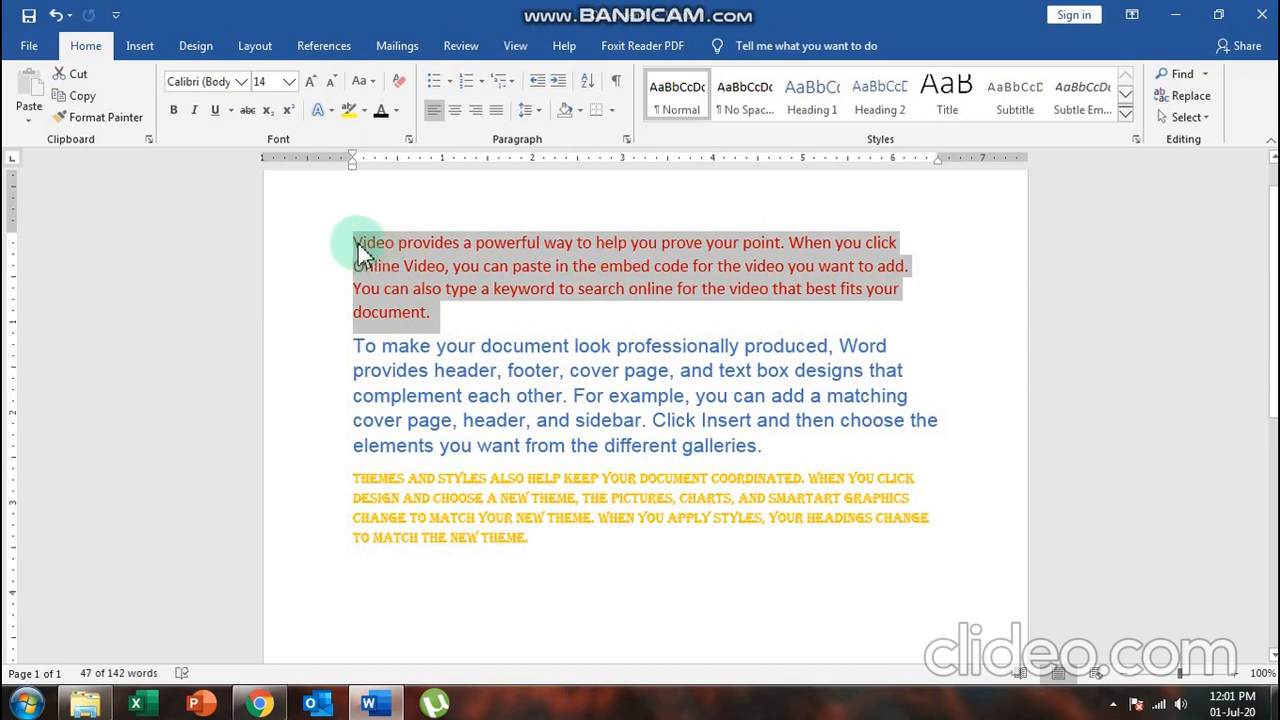
{"action": "left_click_drag", "start_coordinate": [353, 345], "coordinate": [480, 453]}
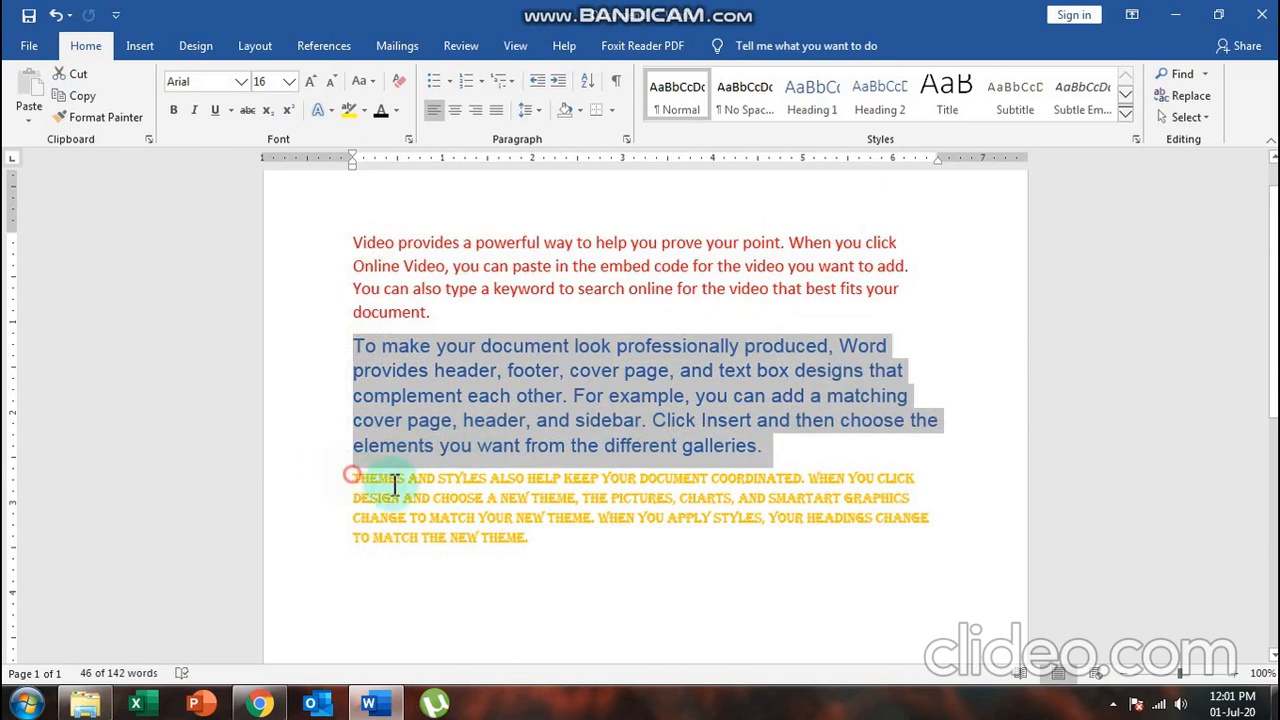
{"action": "left_click_drag", "start_coordinate": [353, 479], "coordinate": [548, 548]}
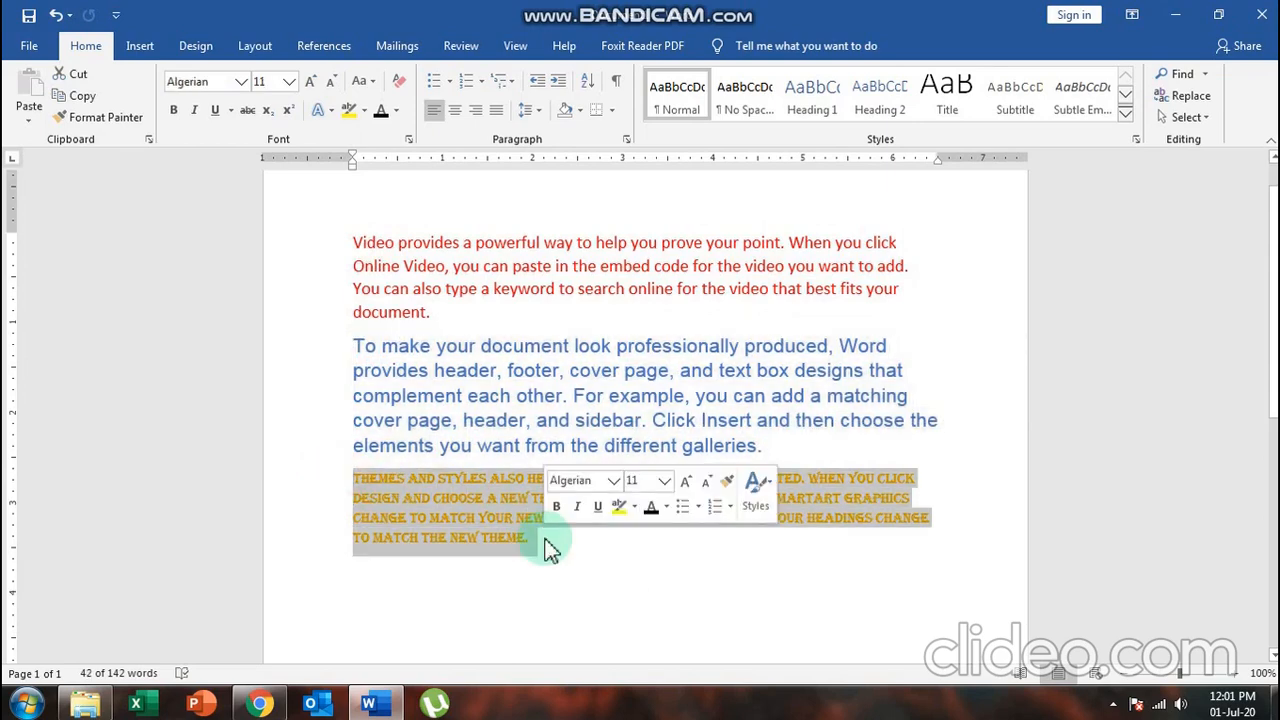
{"action": "left_click_drag", "start_coordinate": [354, 243], "coordinate": [429, 308]}
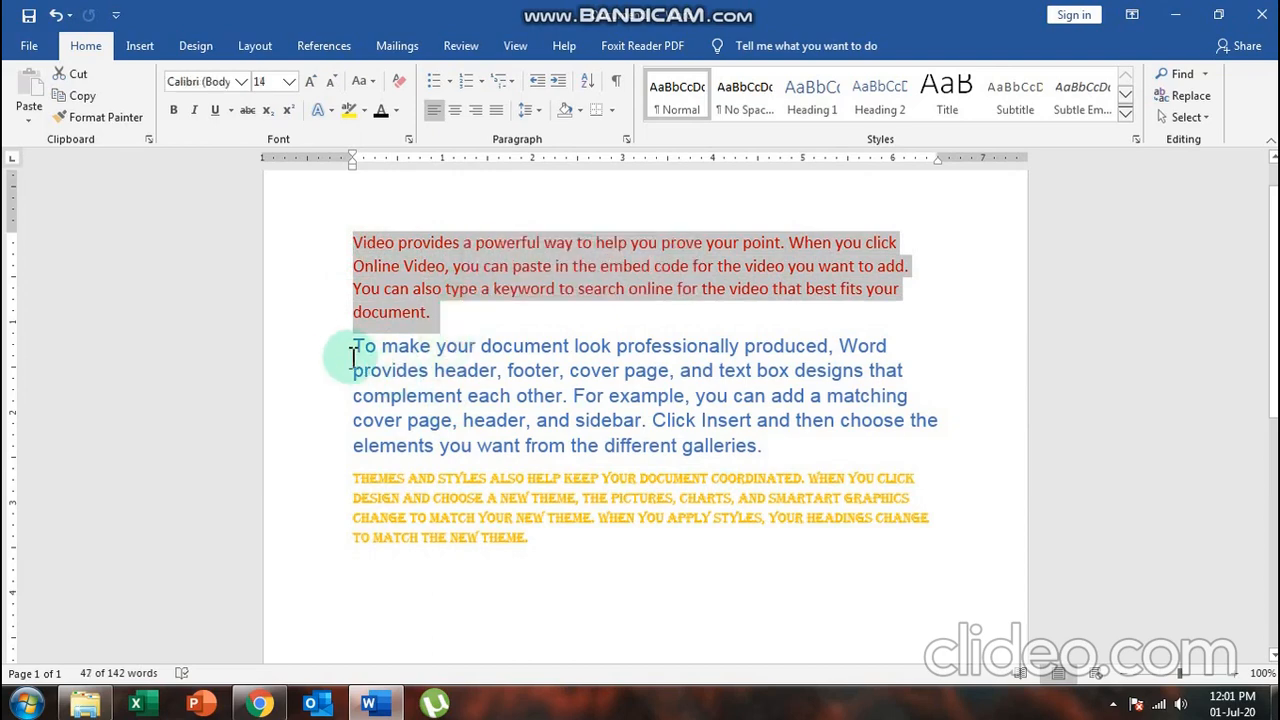
{"action": "left_click_drag", "start_coordinate": [353, 352], "coordinate": [641, 420]}
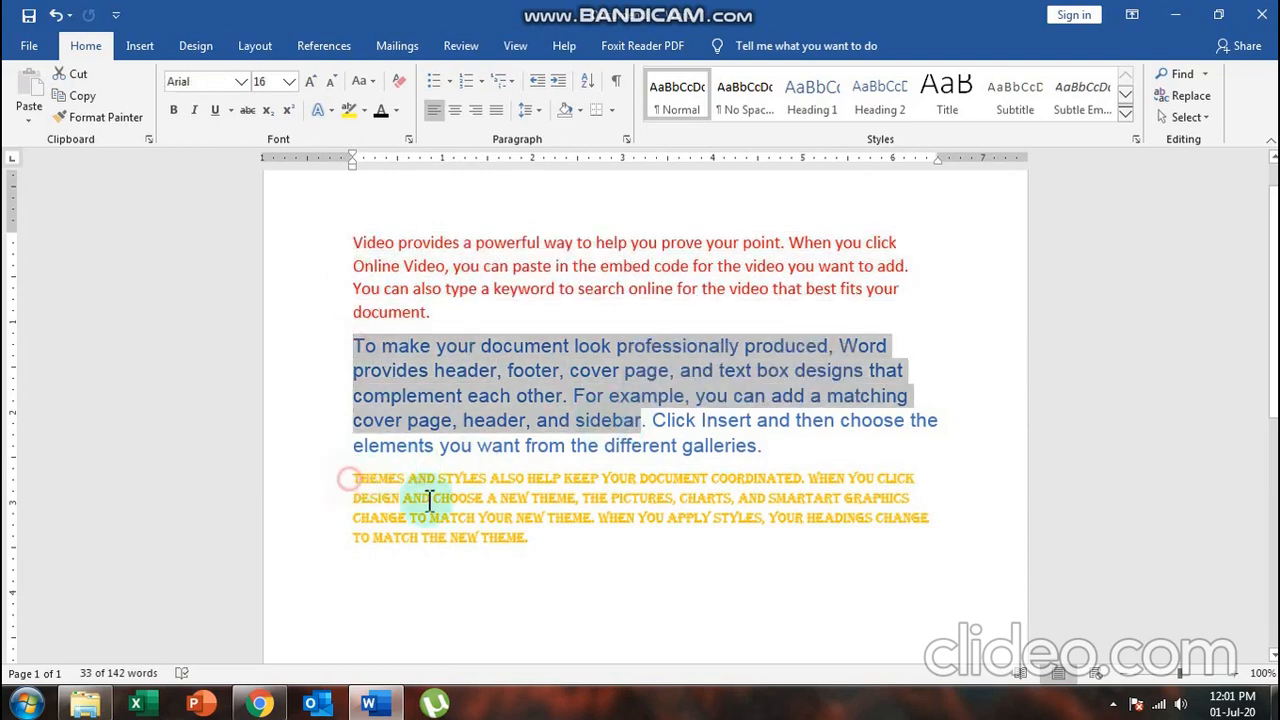
{"action": "left_click_drag", "start_coordinate": [429, 500], "coordinate": [530, 560]}
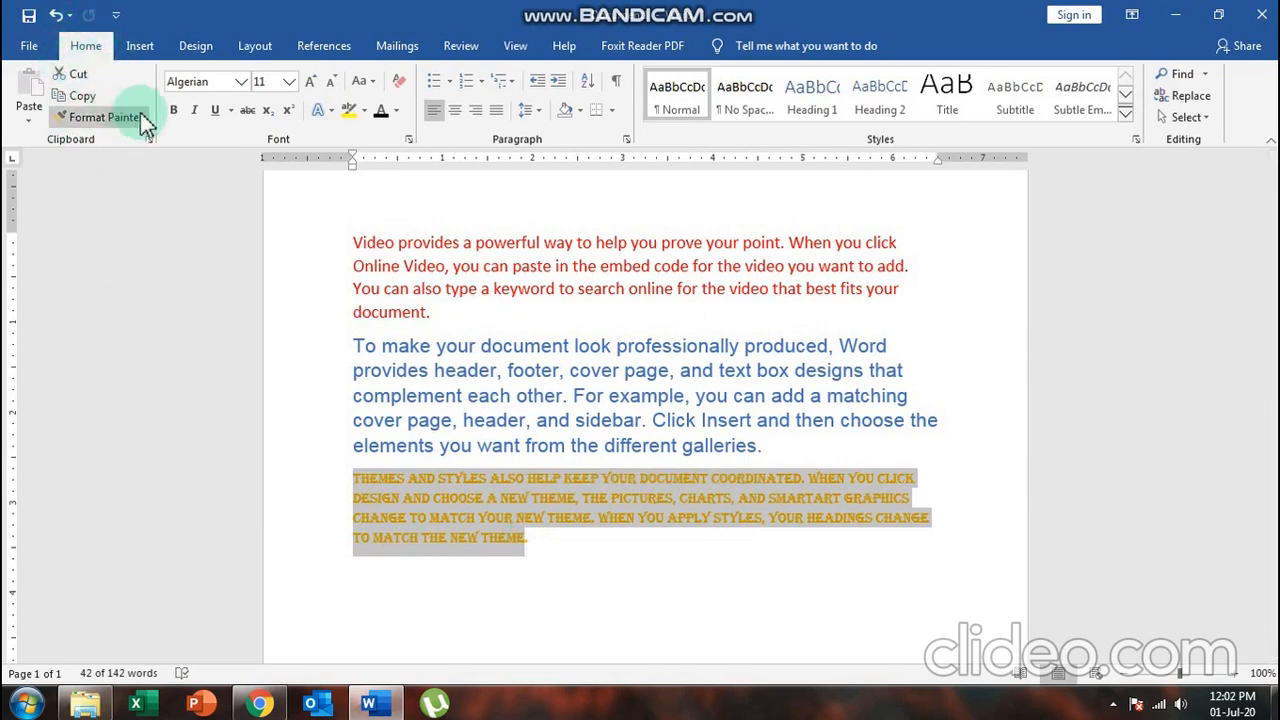
Step: Dismiss the Windows color scheme prompt without choosing any of its options
{"action": "left_click", "coordinate": [93, 120]}
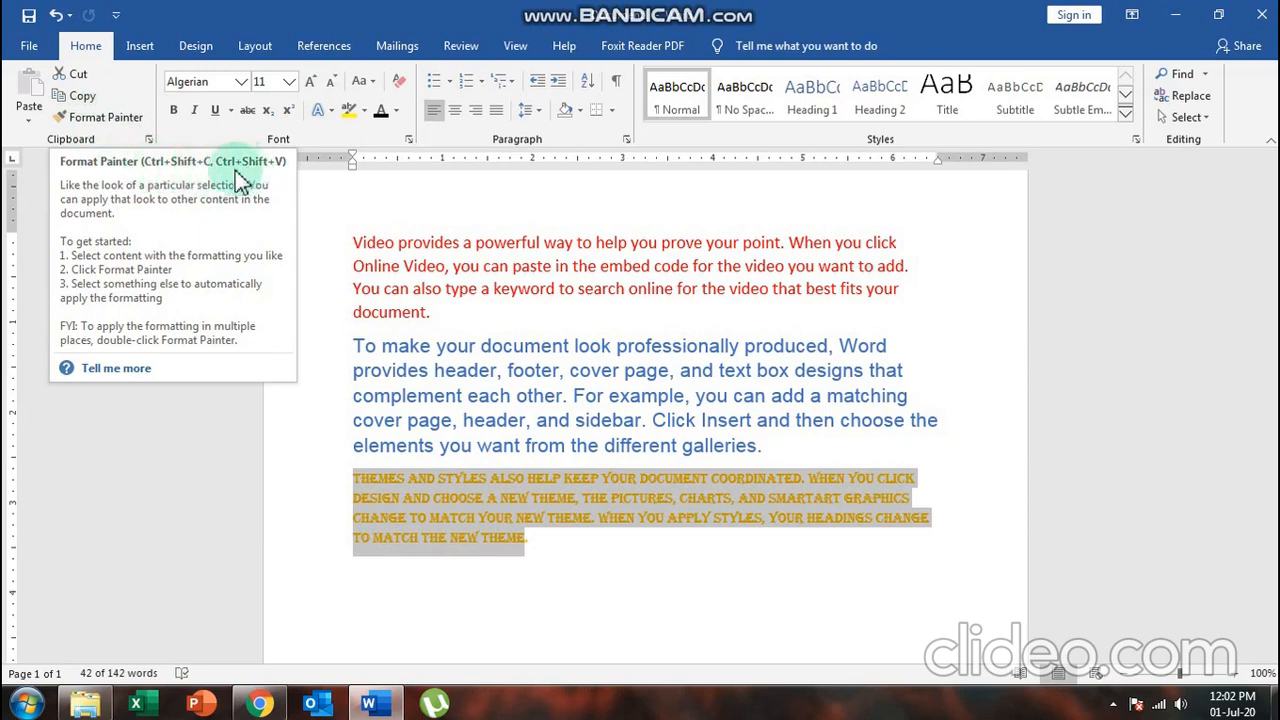
{"action": "left_click", "coordinate": [484, 317]}
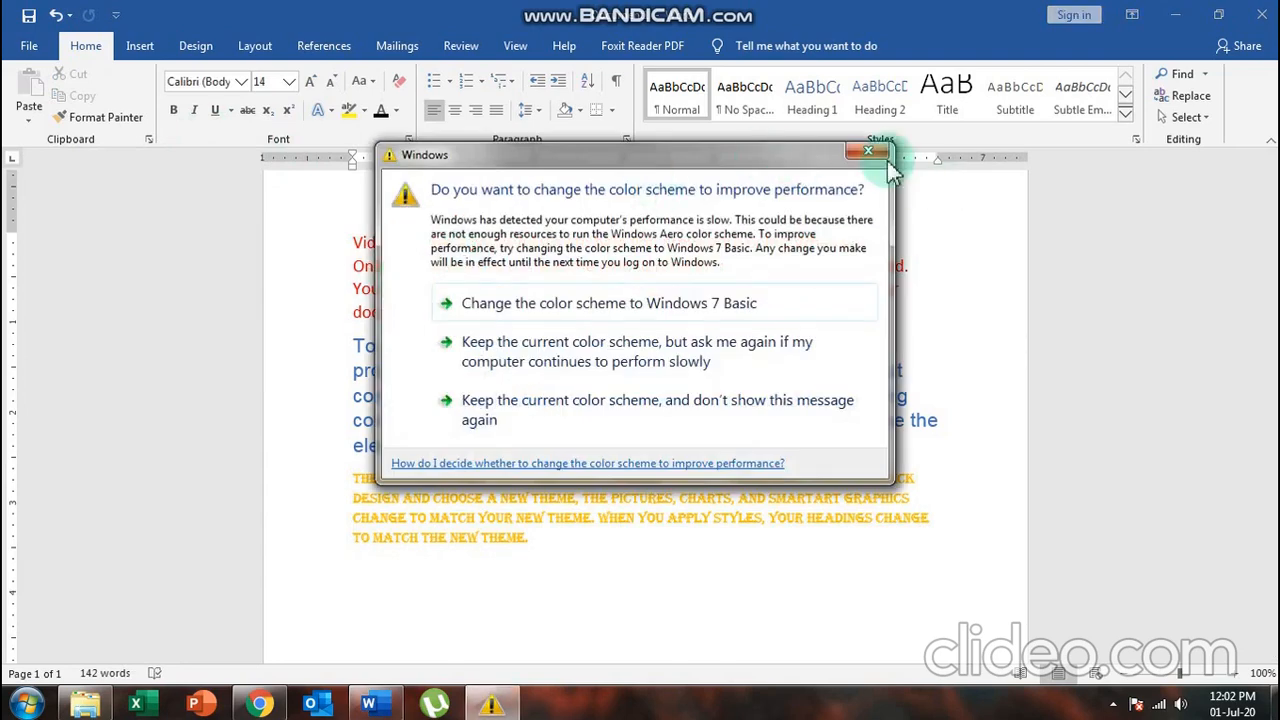
{"action": "left_click", "coordinate": [869, 152]}
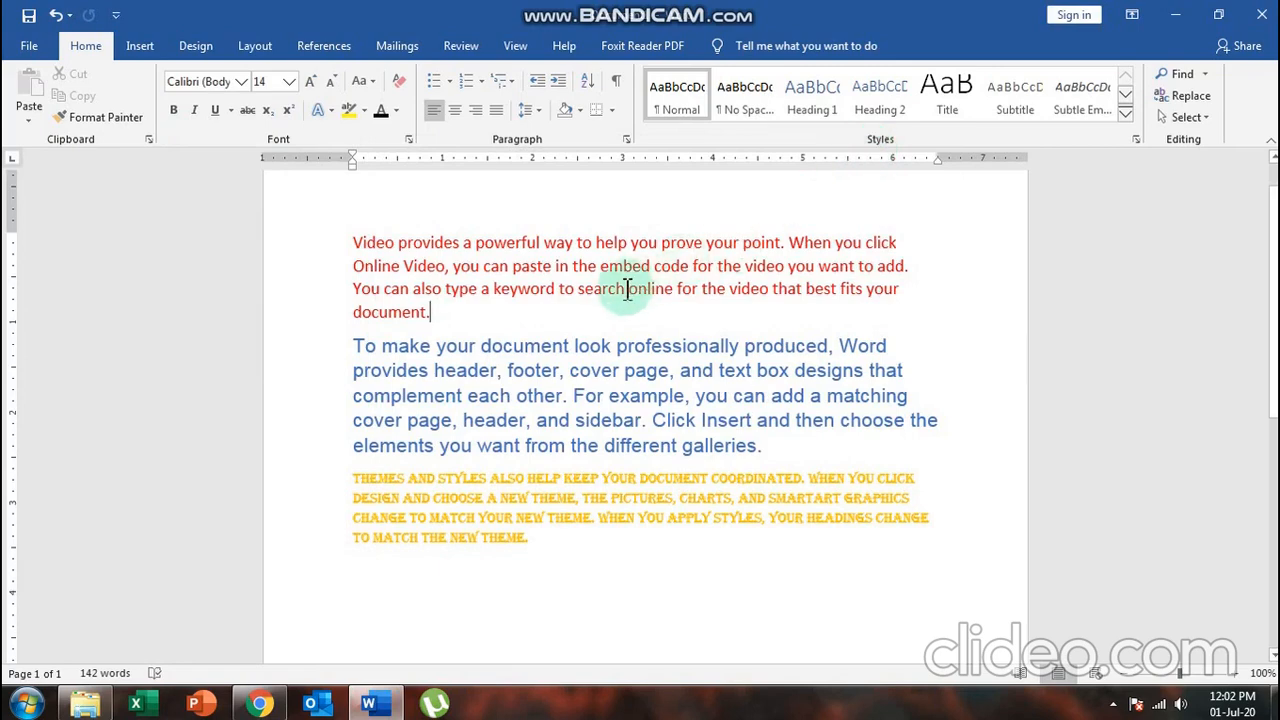
{"action": "left_click_drag", "start_coordinate": [352, 242], "coordinate": [445, 318]}
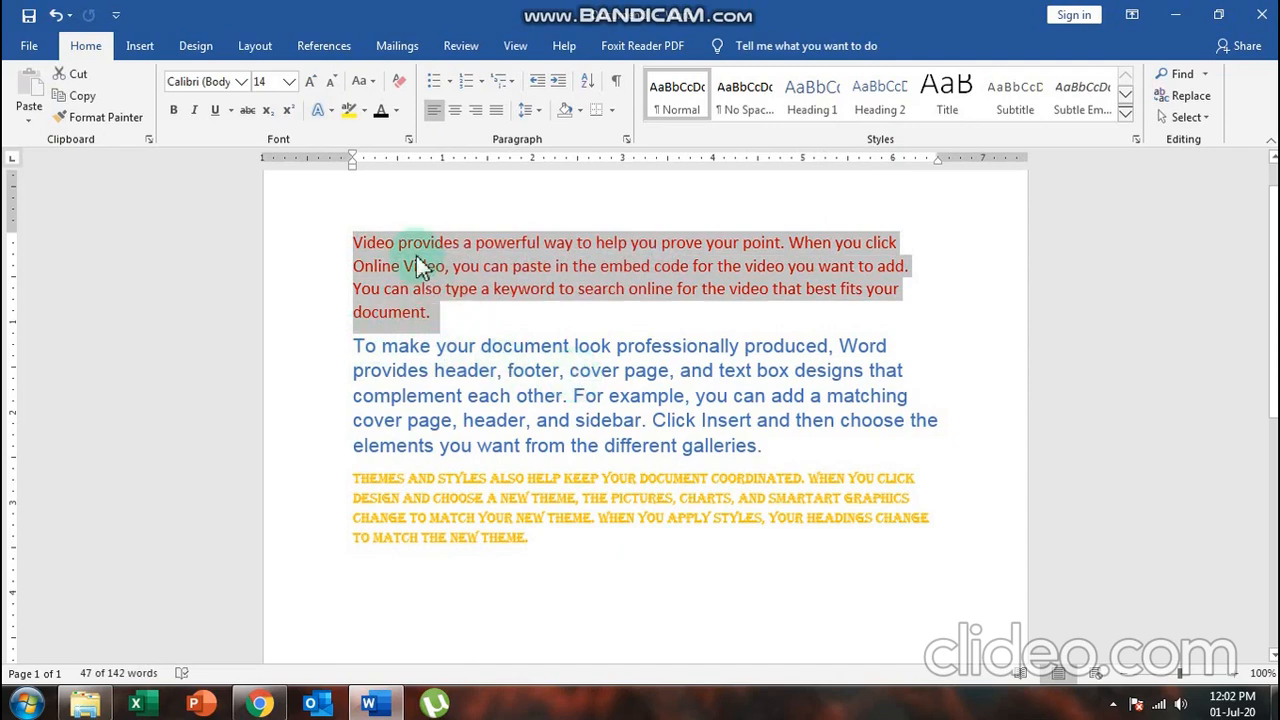
{"action": "left_click", "coordinate": [467, 322]}
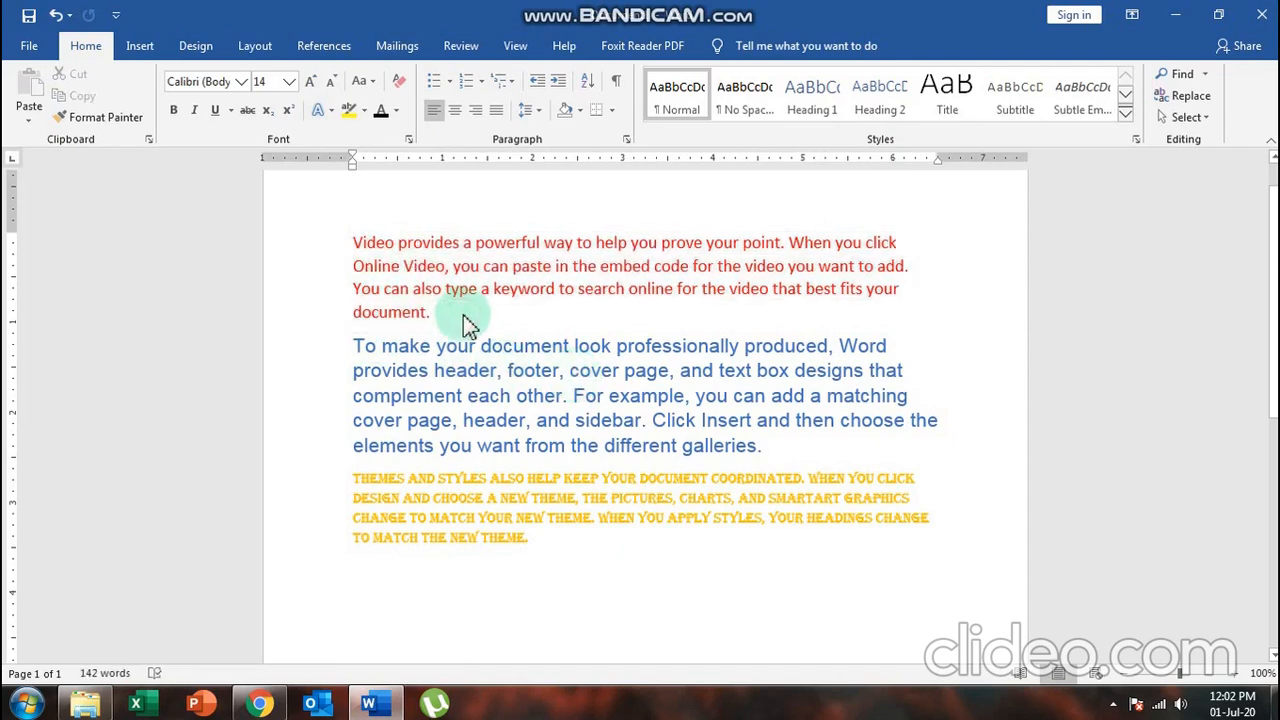
{"action": "left_click", "coordinate": [355, 243]}
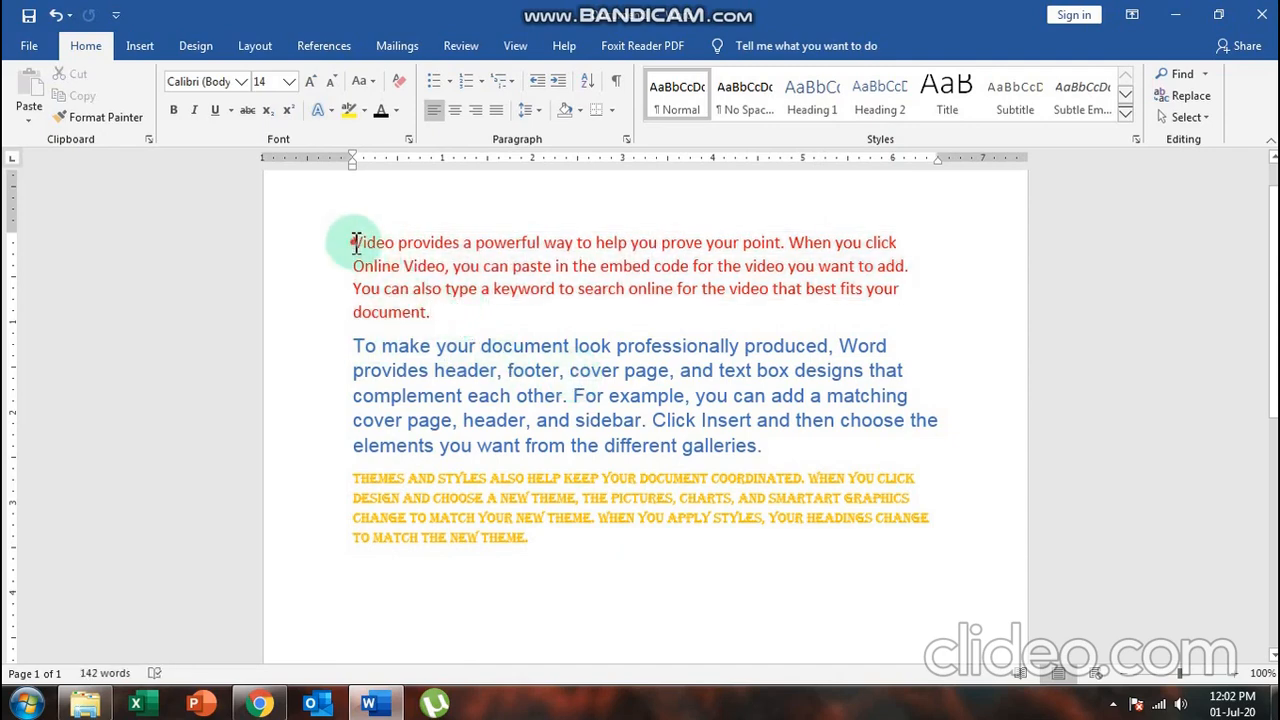
Step: Copy the formatting of the word "Video" in the first paragraph to the whole second paragraph with Format Painter
{"action": "left_click_drag", "start_coordinate": [355, 243], "coordinate": [398, 246]}
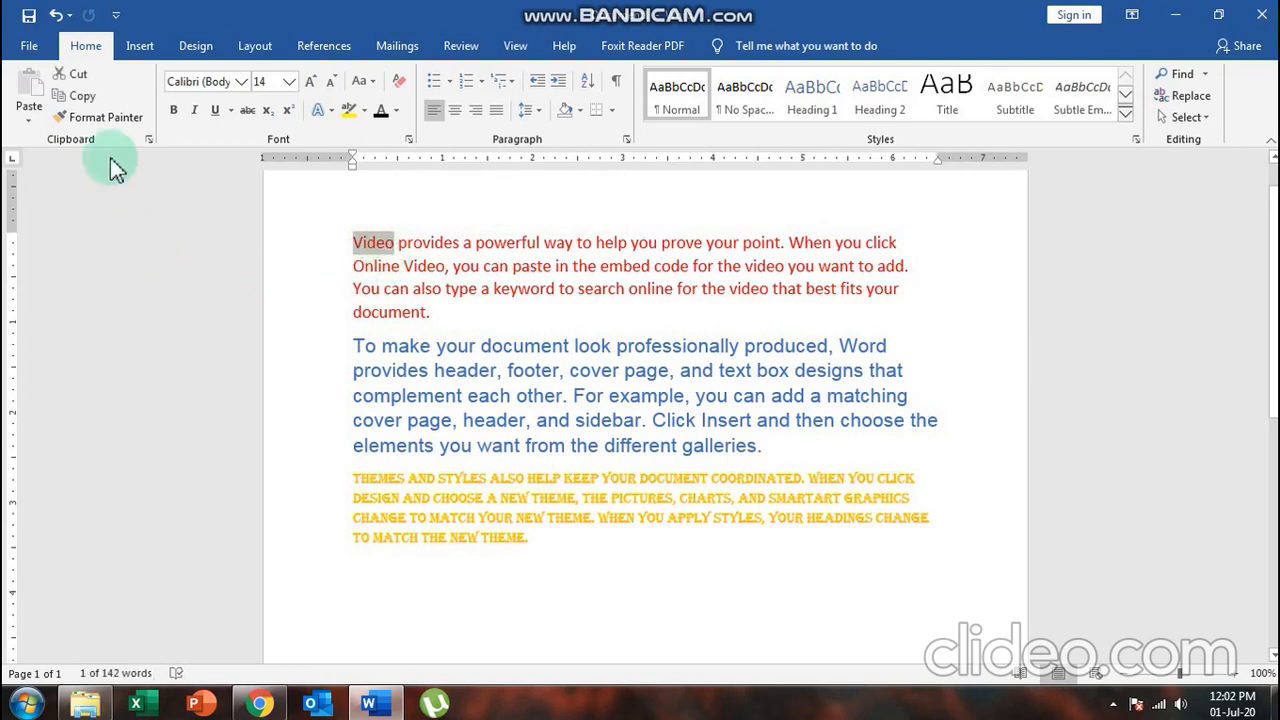
{"action": "left_click", "coordinate": [95, 118]}
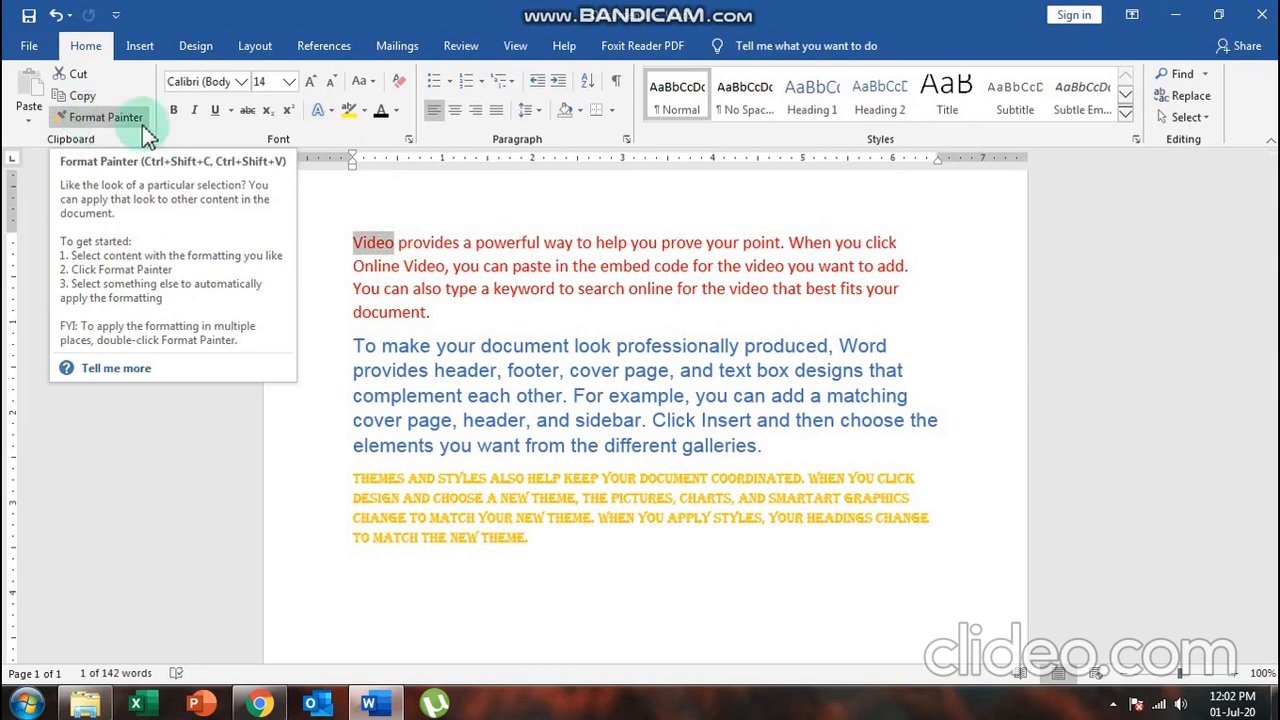
{"action": "left_click", "coordinate": [373, 245]}
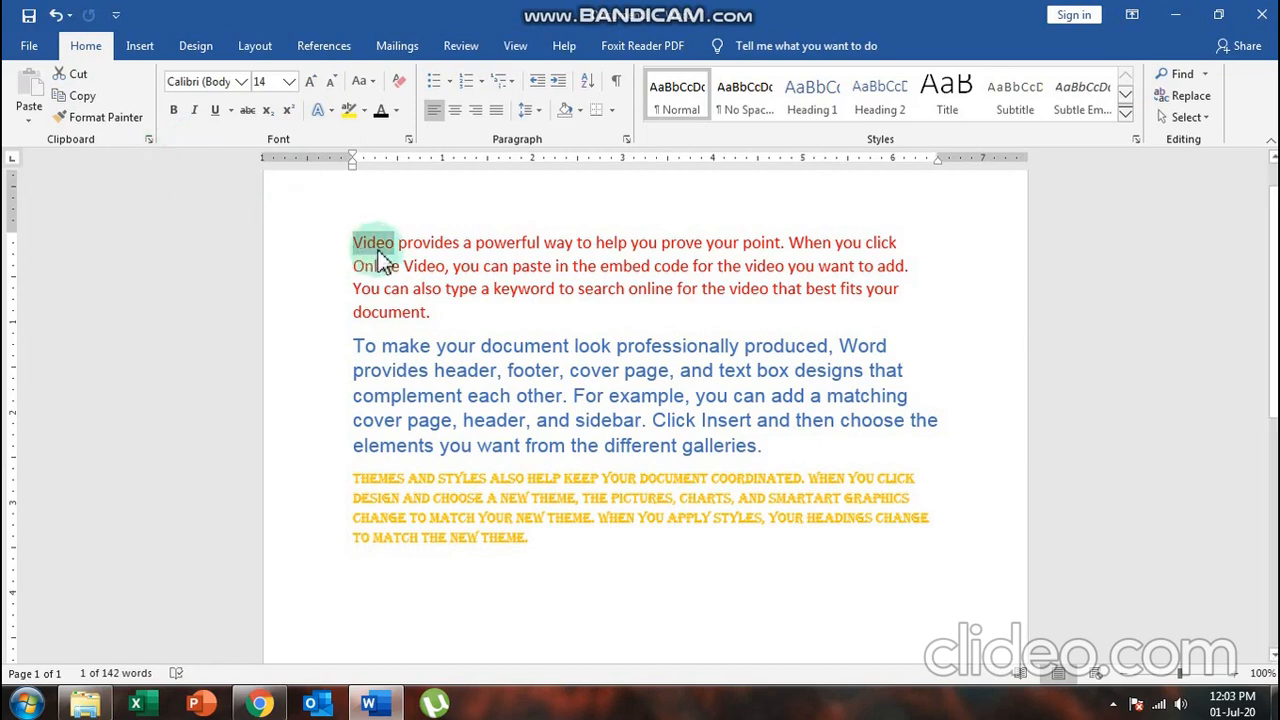
{"action": "left_click", "coordinate": [120, 118]}
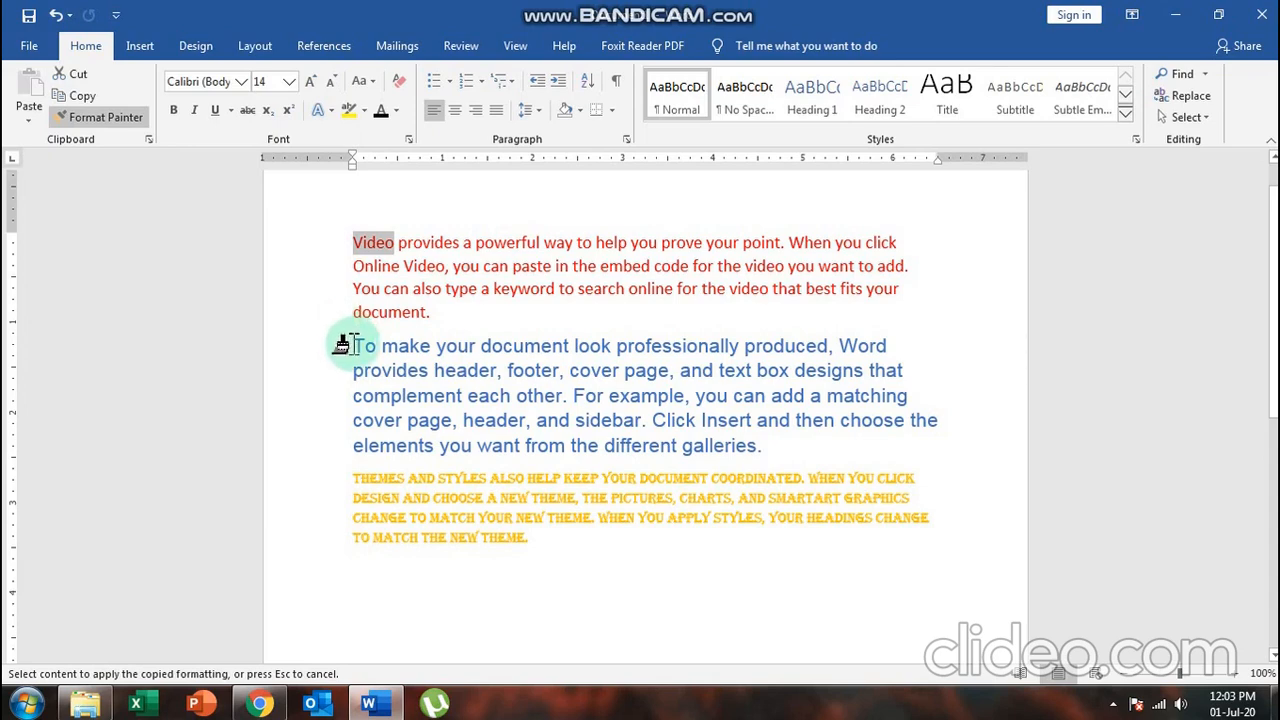
{"action": "mouse_move", "coordinate": [354, 344]}
{"action": "left_mouse_down"}
{"action": "mouse_move", "coordinate": [780, 366]}
{"action": "mouse_move", "coordinate": [848, 443]}
{"action": "left_mouse_up"}
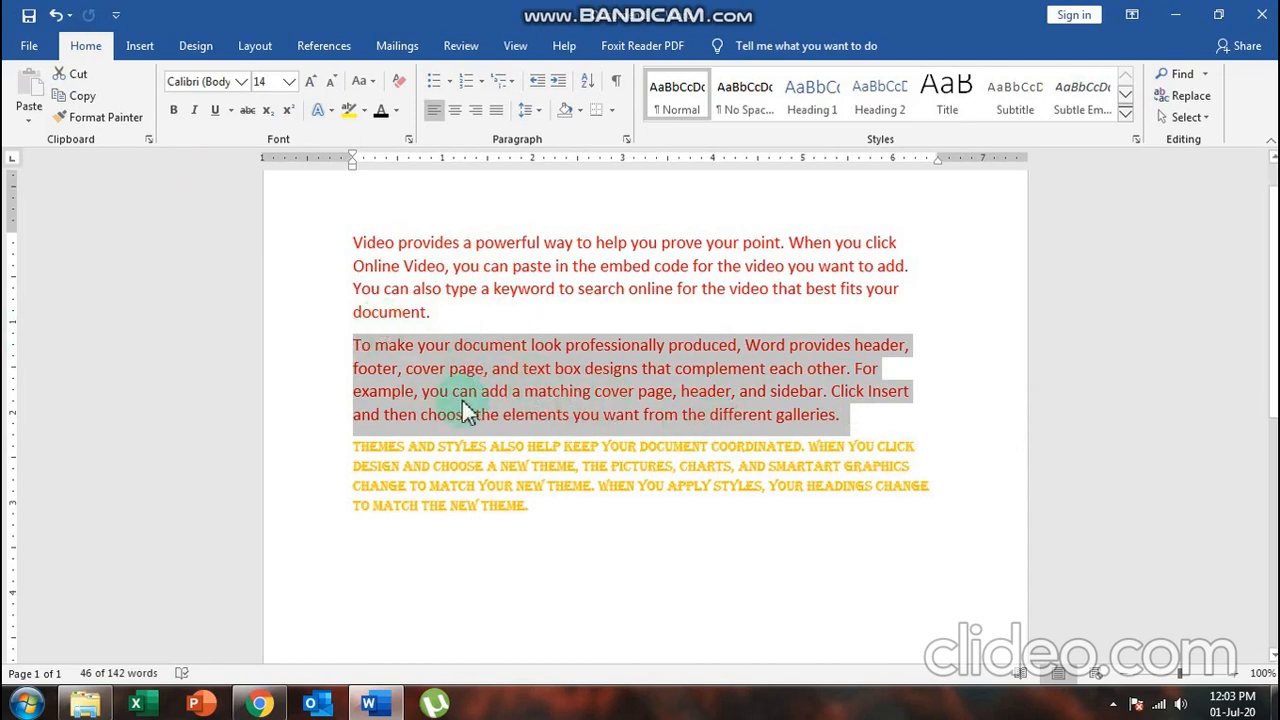
Step: Copy the second paragraph's formatting to the whole third paragraph, "Themes and styles also help…", with Format Painter
{"action": "left_click", "coordinate": [111, 121]}
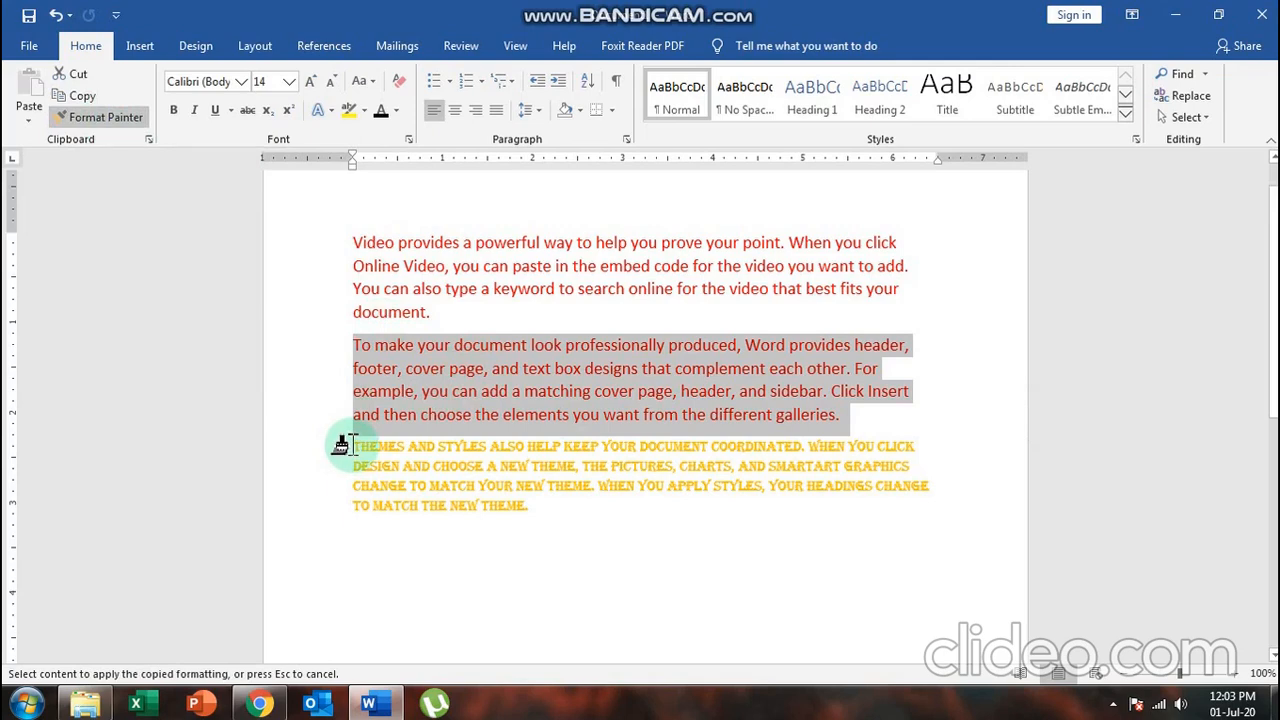
{"action": "mouse_move", "coordinate": [343, 445]}
{"action": "left_mouse_down"}
{"action": "mouse_move", "coordinate": [795, 485]}
{"action": "mouse_move", "coordinate": [920, 480]}
{"action": "mouse_move", "coordinate": [940, 525]}
{"action": "left_mouse_up"}
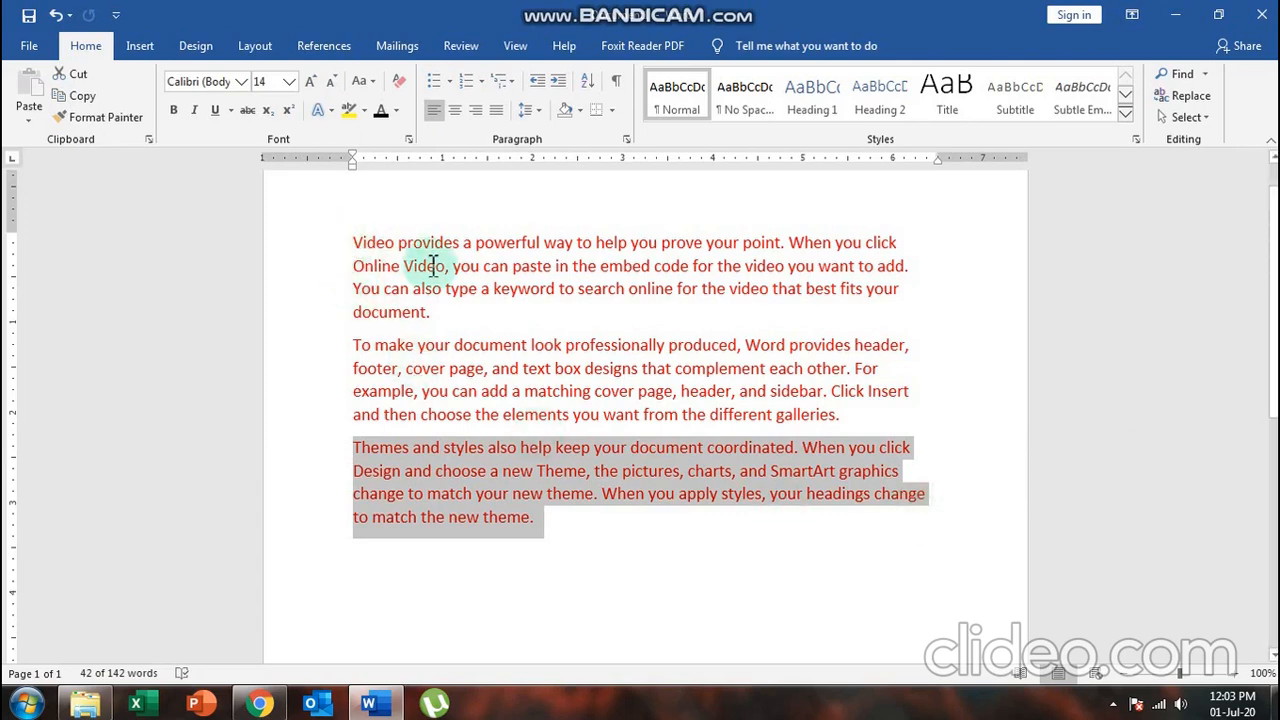
{"action": "left_click", "coordinate": [105, 118]}
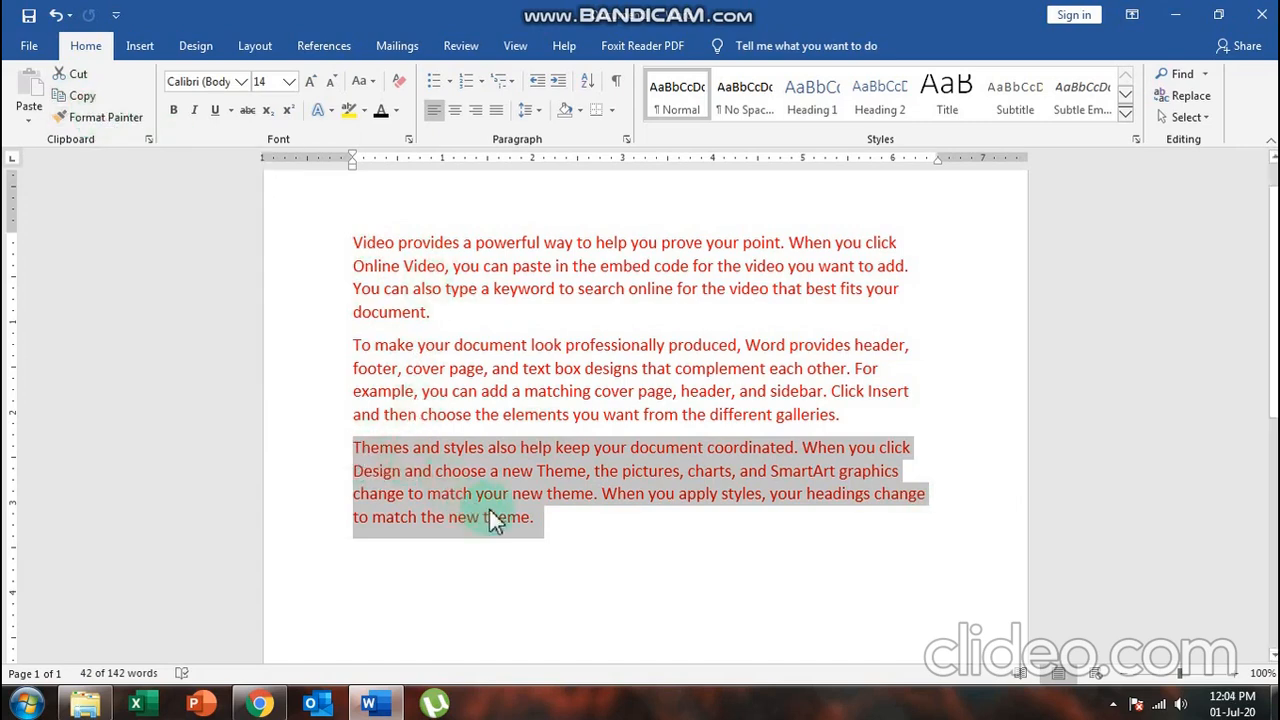
Step: Select the line "WELCOME to the world of Information Technology" and apply Sentence case to it
{"action": "scroll", "coordinate": [571, 523], "scroll_direction": "down", "scroll_amount": 3}
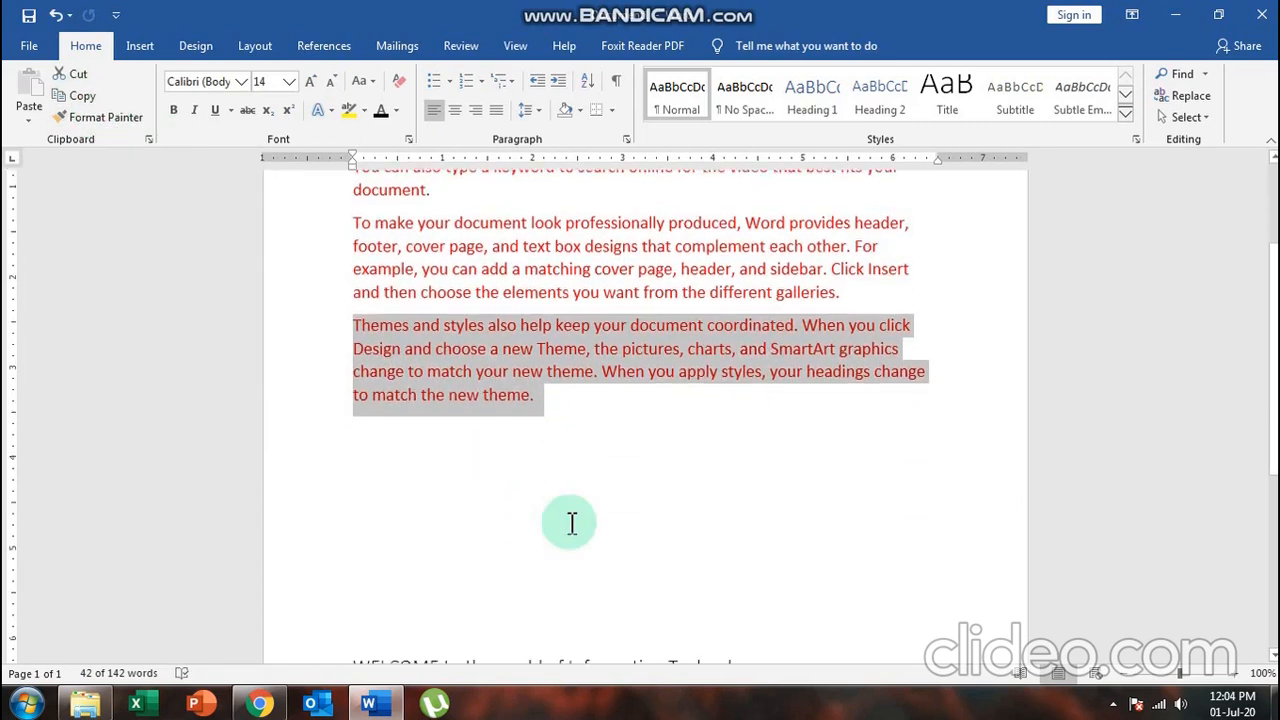
{"action": "scroll", "coordinate": [571, 523], "scroll_direction": "down", "scroll_amount": 6}
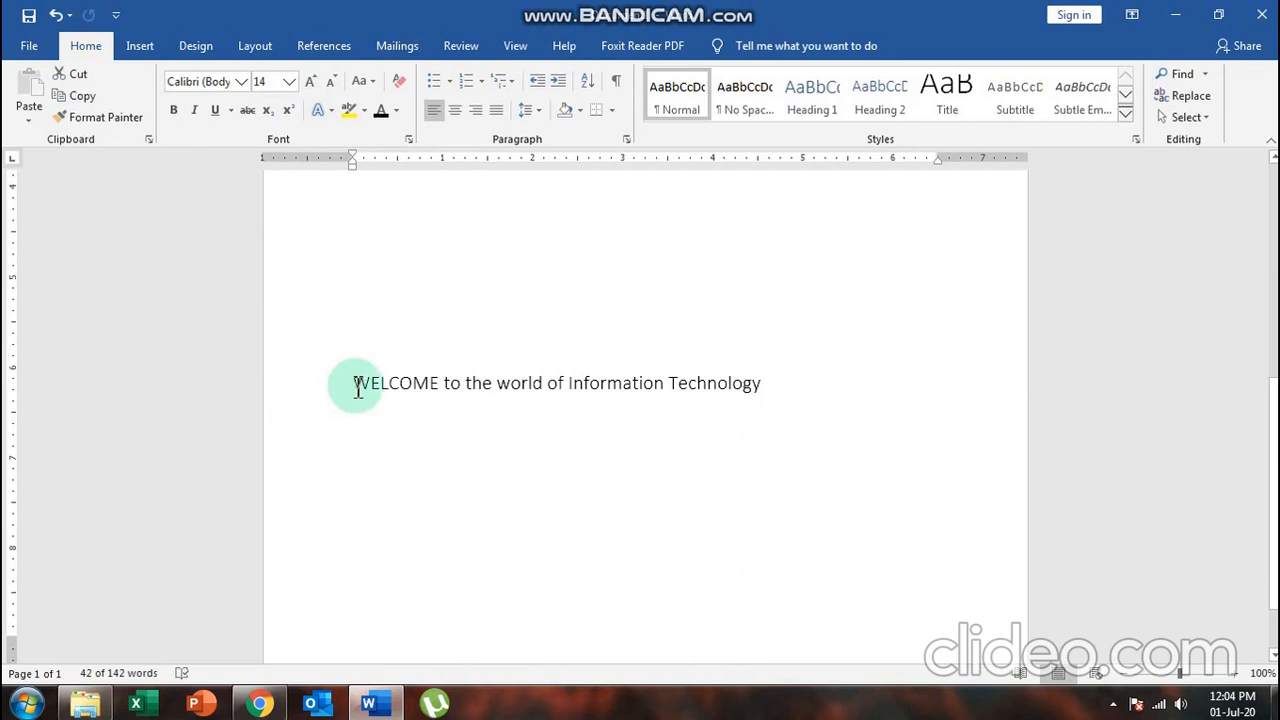
{"action": "left_click_drag", "start_coordinate": [358, 389], "coordinate": [738, 400]}
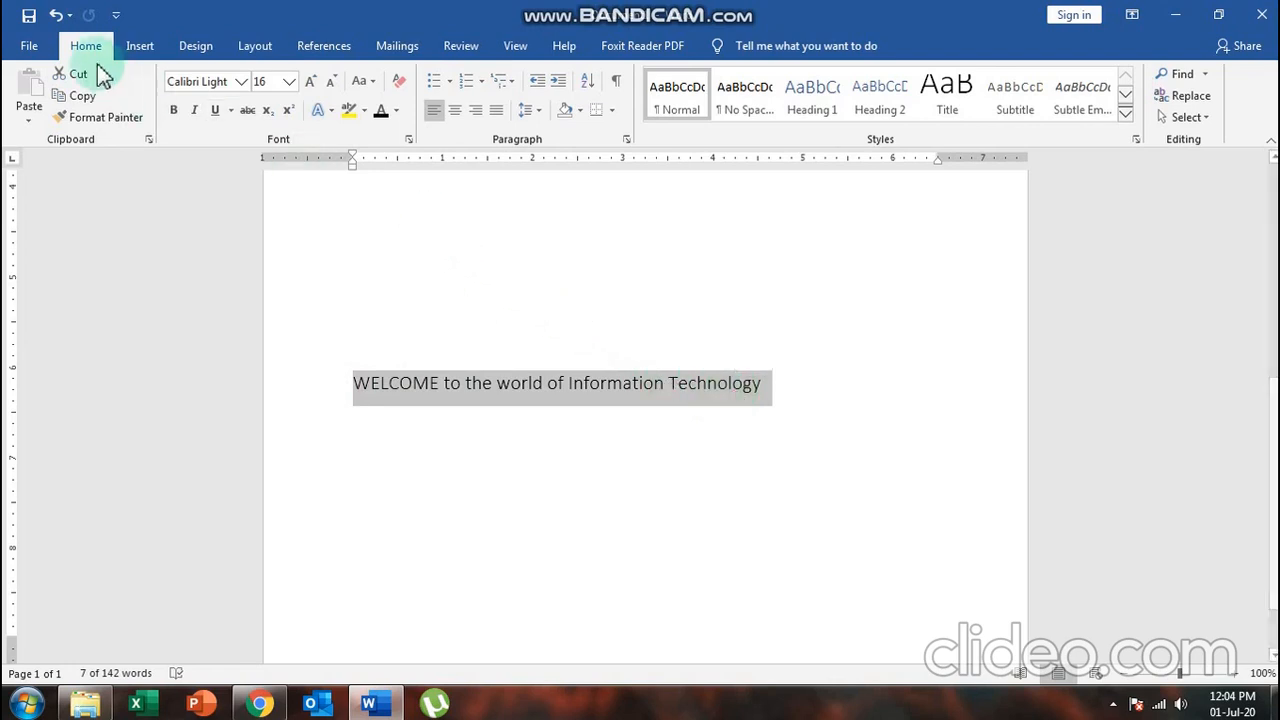
{"action": "left_click", "coordinate": [374, 82]}
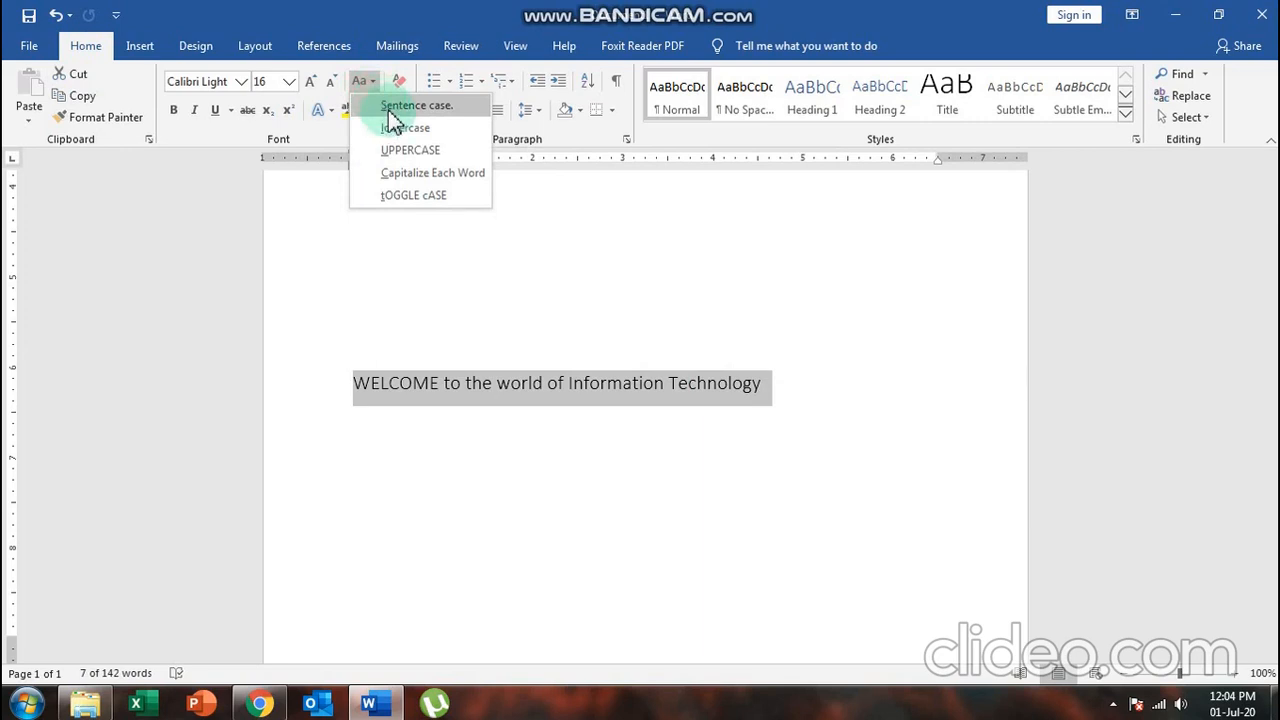
{"action": "left_click", "coordinate": [866, 157]}
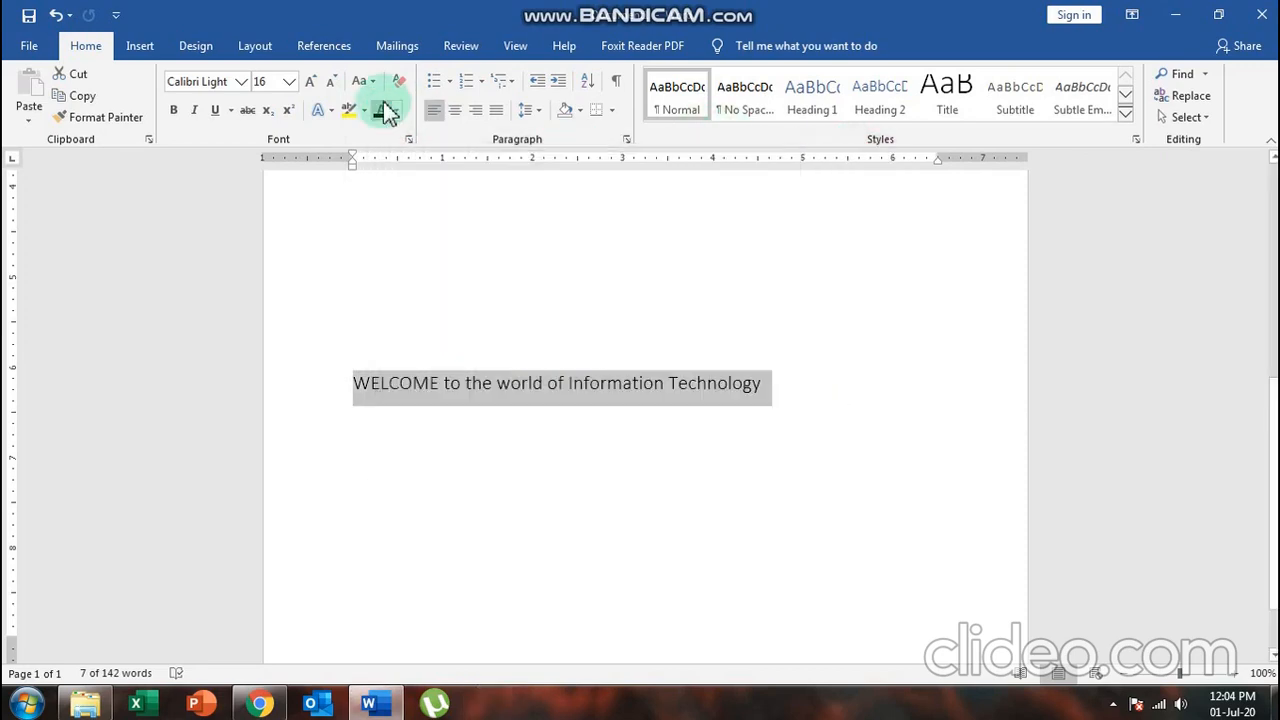
{"action": "left_click", "coordinate": [363, 81]}
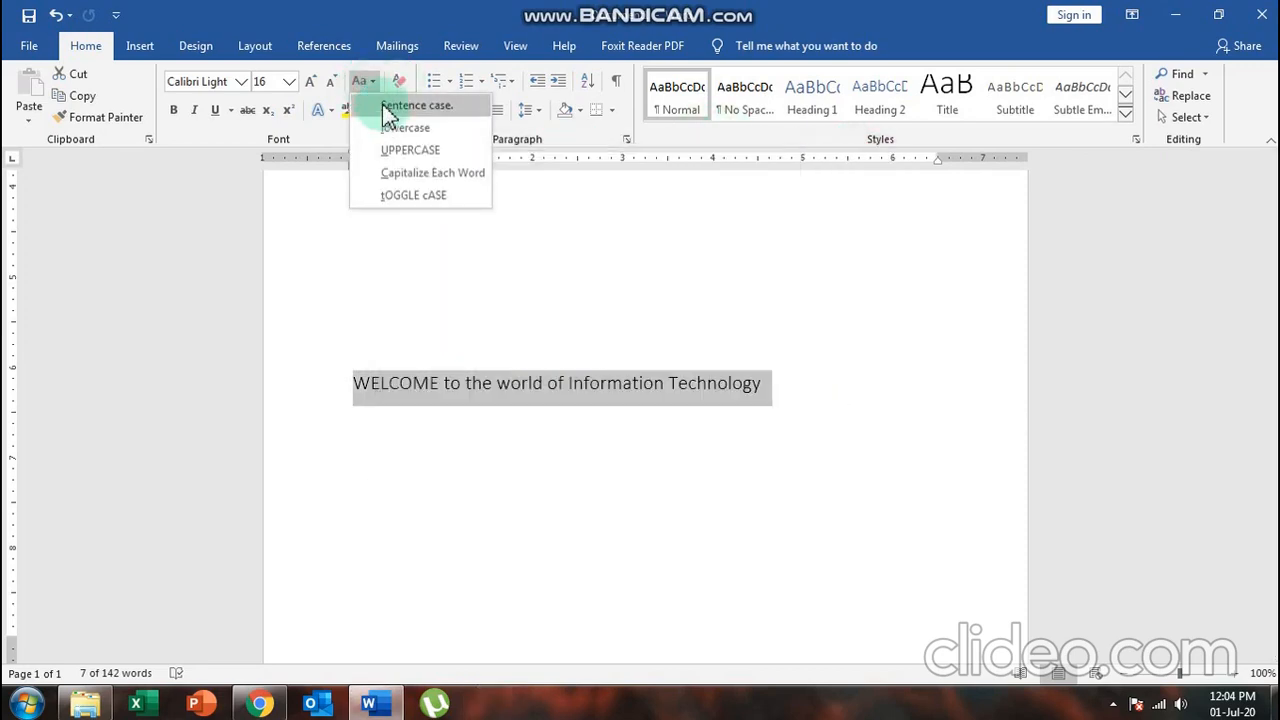
{"action": "left_click", "coordinate": [385, 106]}
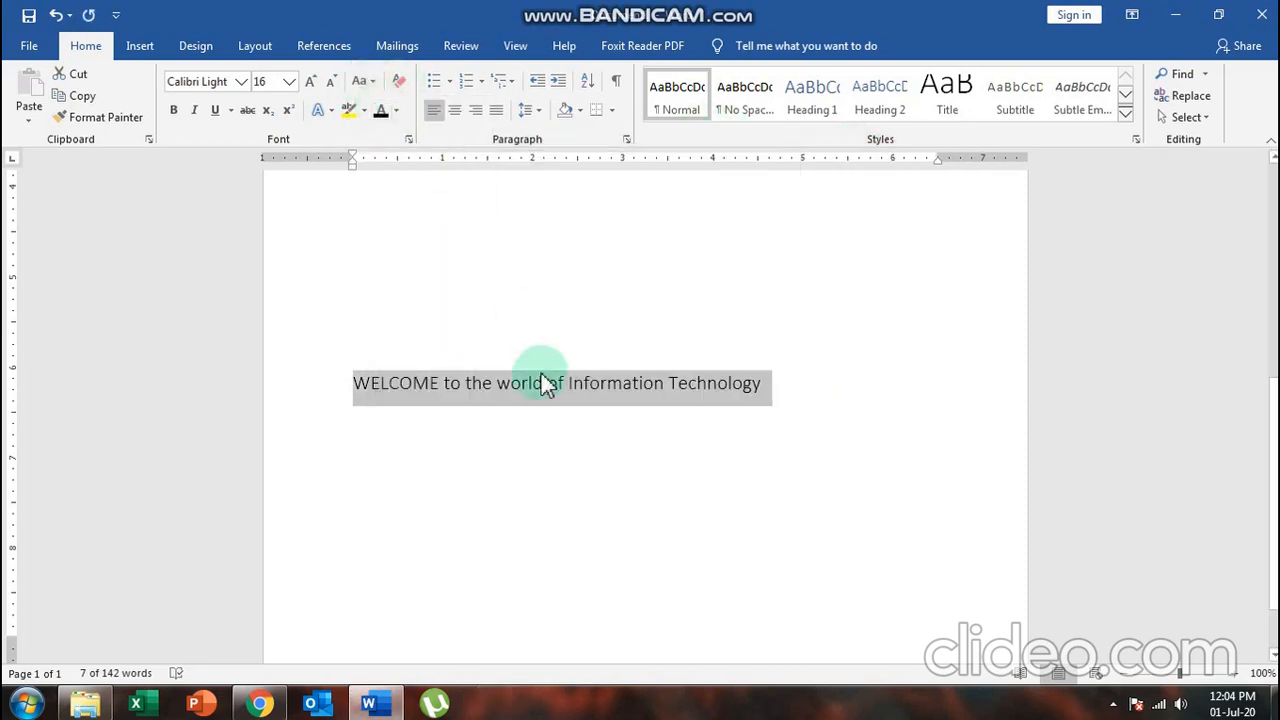
{"action": "left_click", "coordinate": [363, 81]}
{"action": "left_click", "coordinate": [375, 106]}
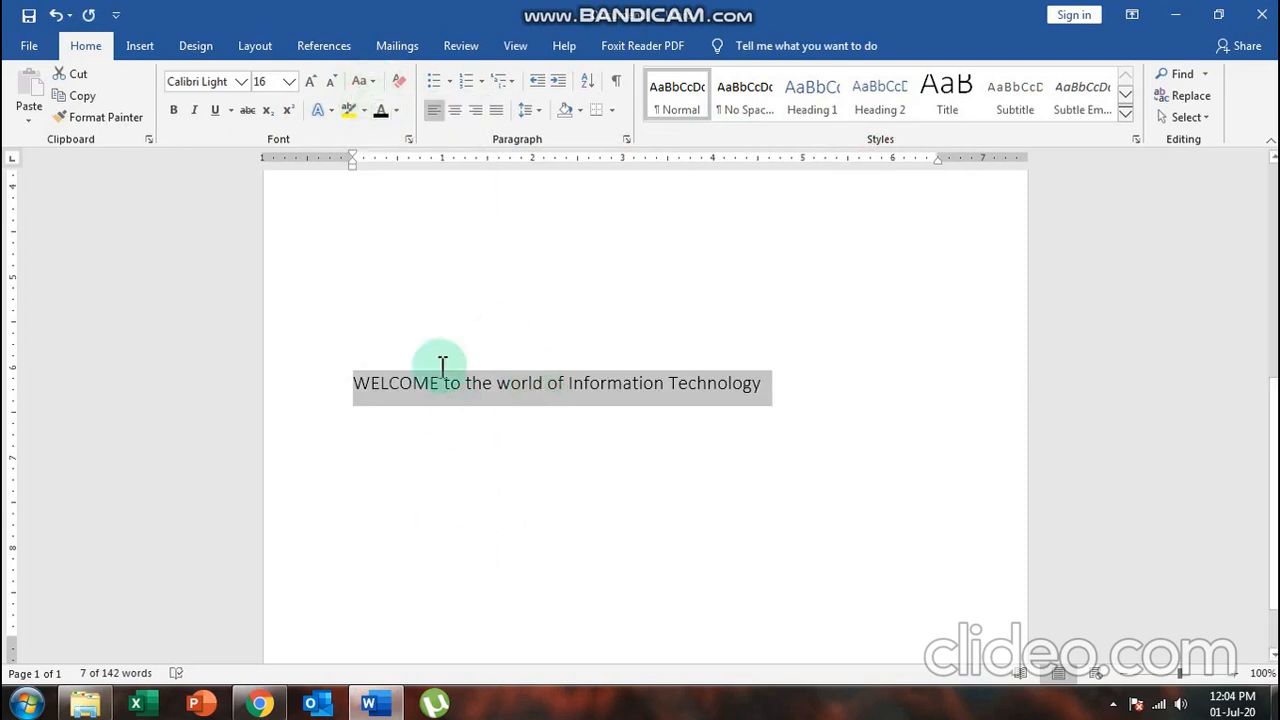
Step: Change the case of the selected welcome line to UPPERCASE, followed by lowercase
{"action": "left_click", "coordinate": [362, 81]}
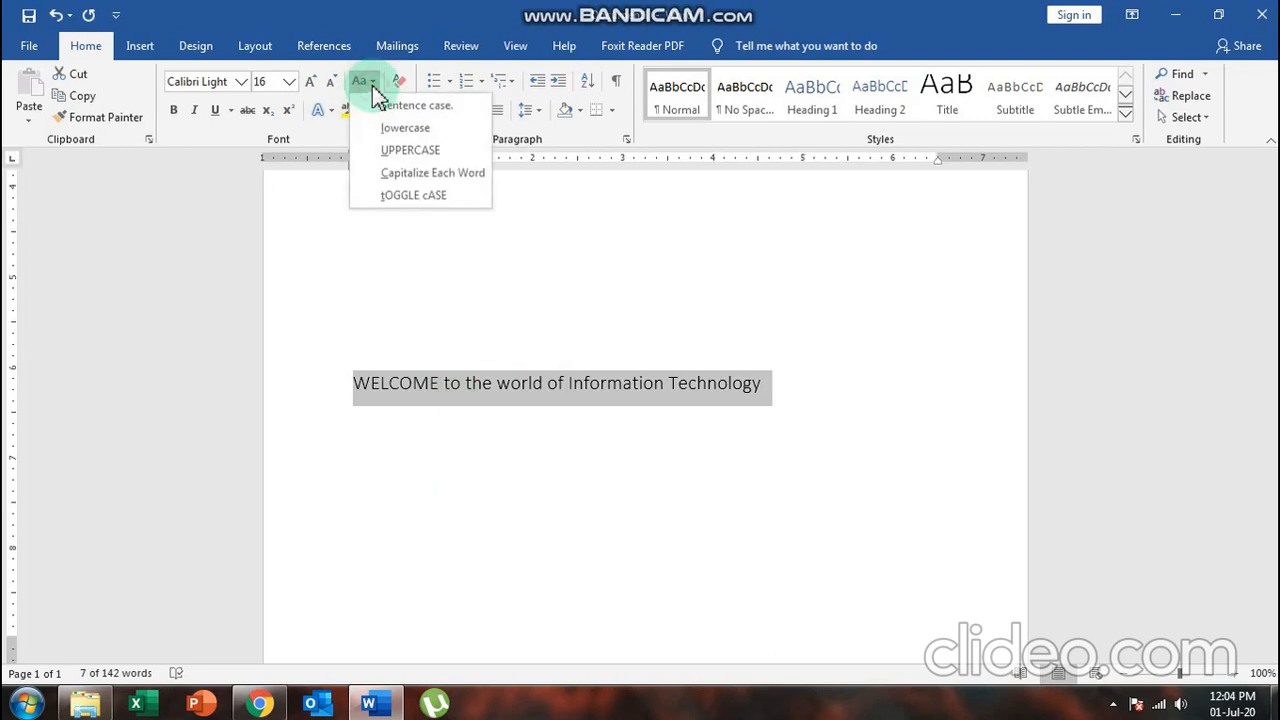
{"action": "left_click", "coordinate": [415, 155]}
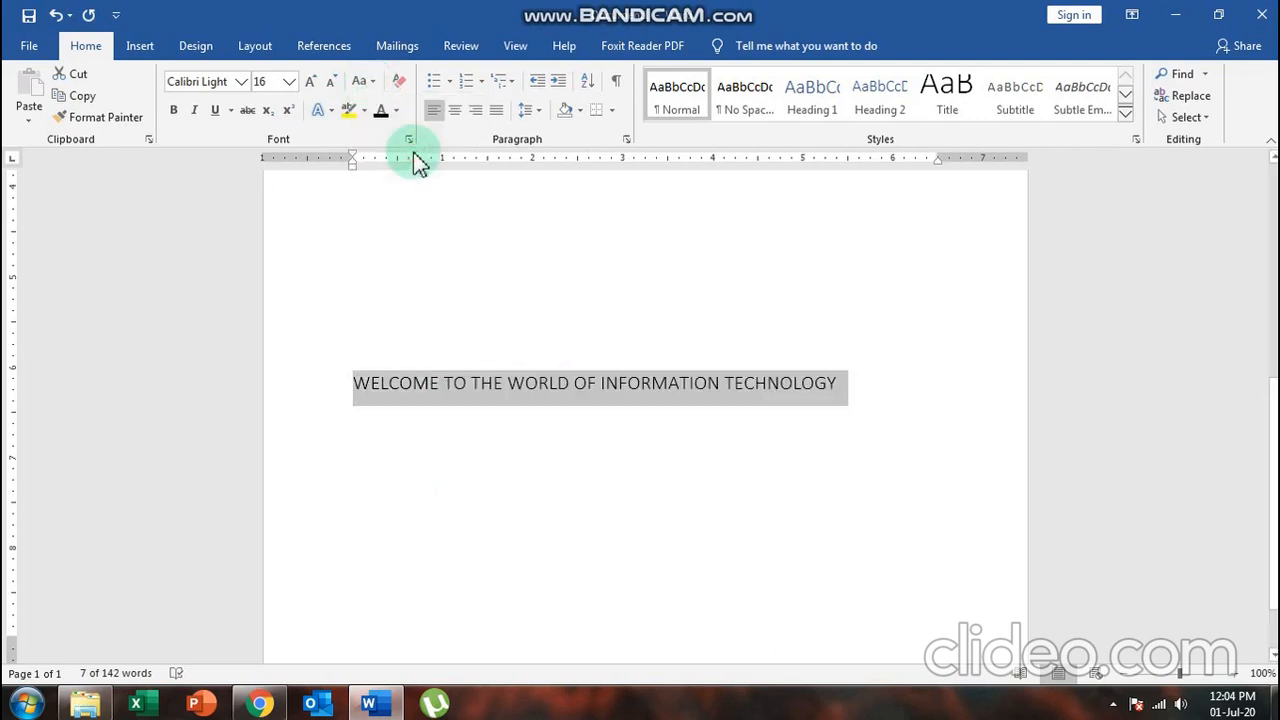
{"action": "left_click", "coordinate": [362, 81]}
{"action": "left_click", "coordinate": [404, 130]}
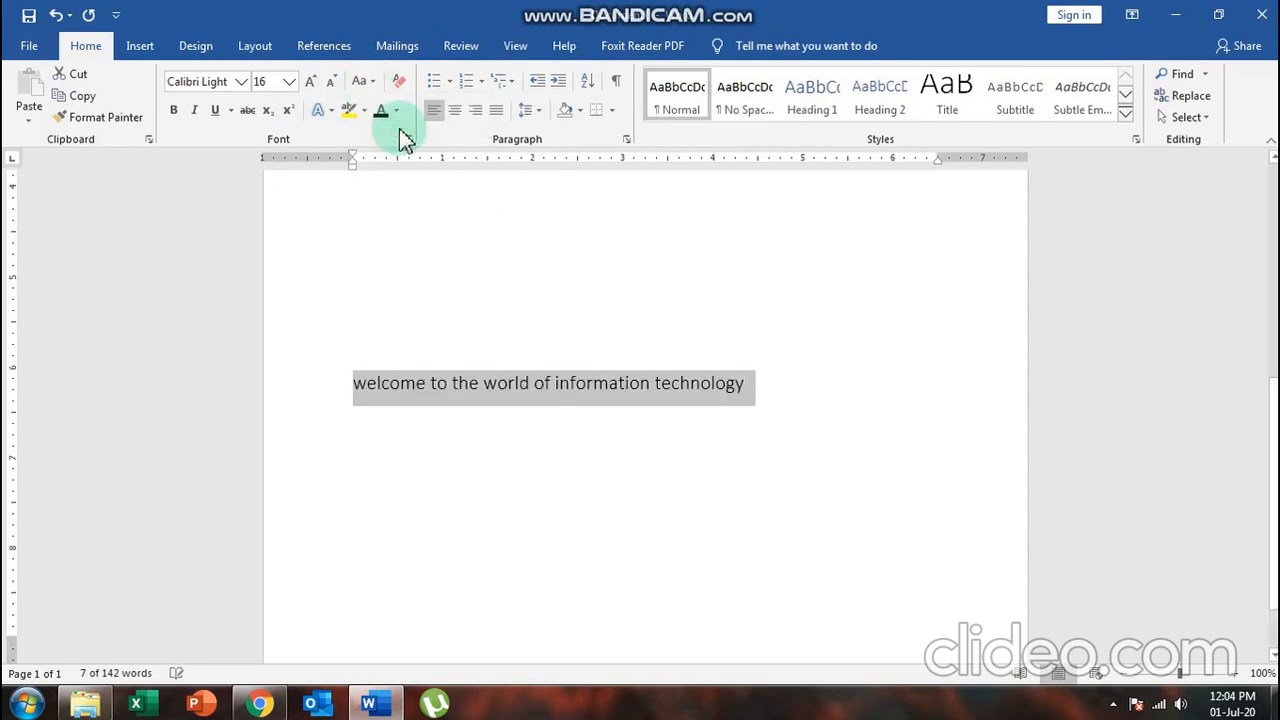
Step: Apply Capitalize Each Word to the selected welcome line, and undo the case changes back to its original mixed case
{"action": "left_click", "coordinate": [362, 81]}
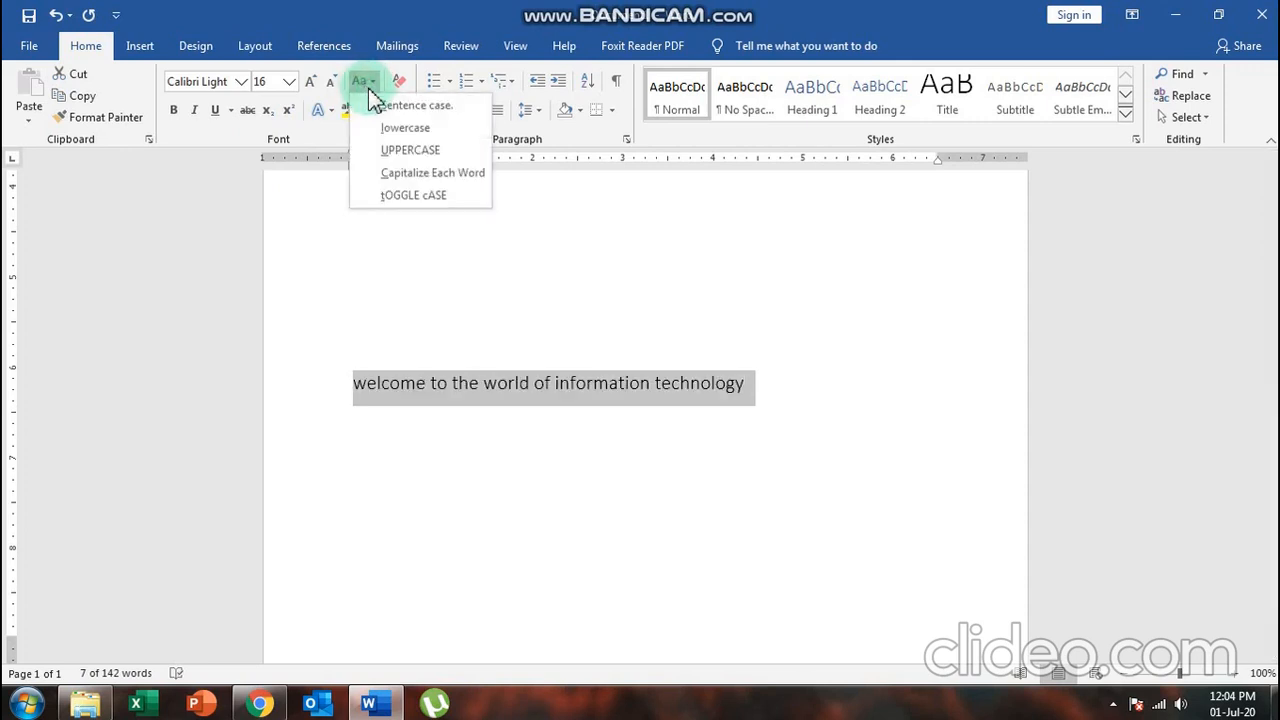
{"action": "left_click", "coordinate": [404, 173]}
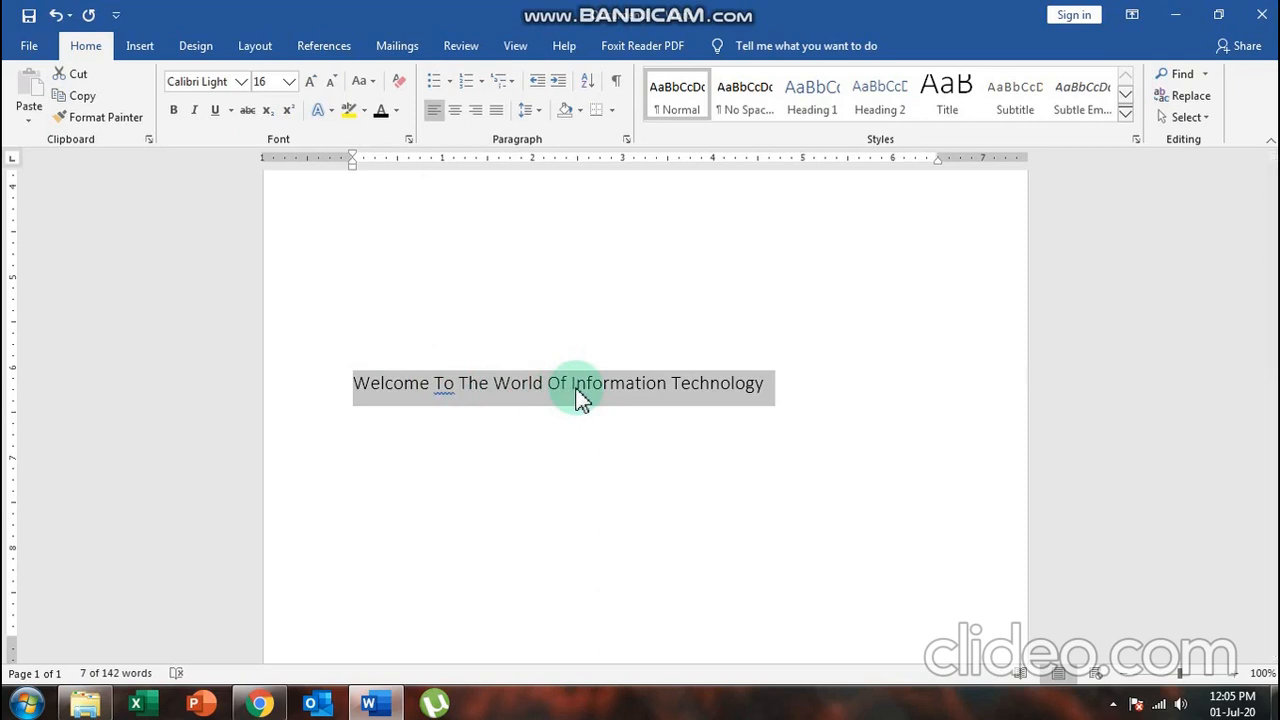
{"action": "key", "text": "shift+F3"}
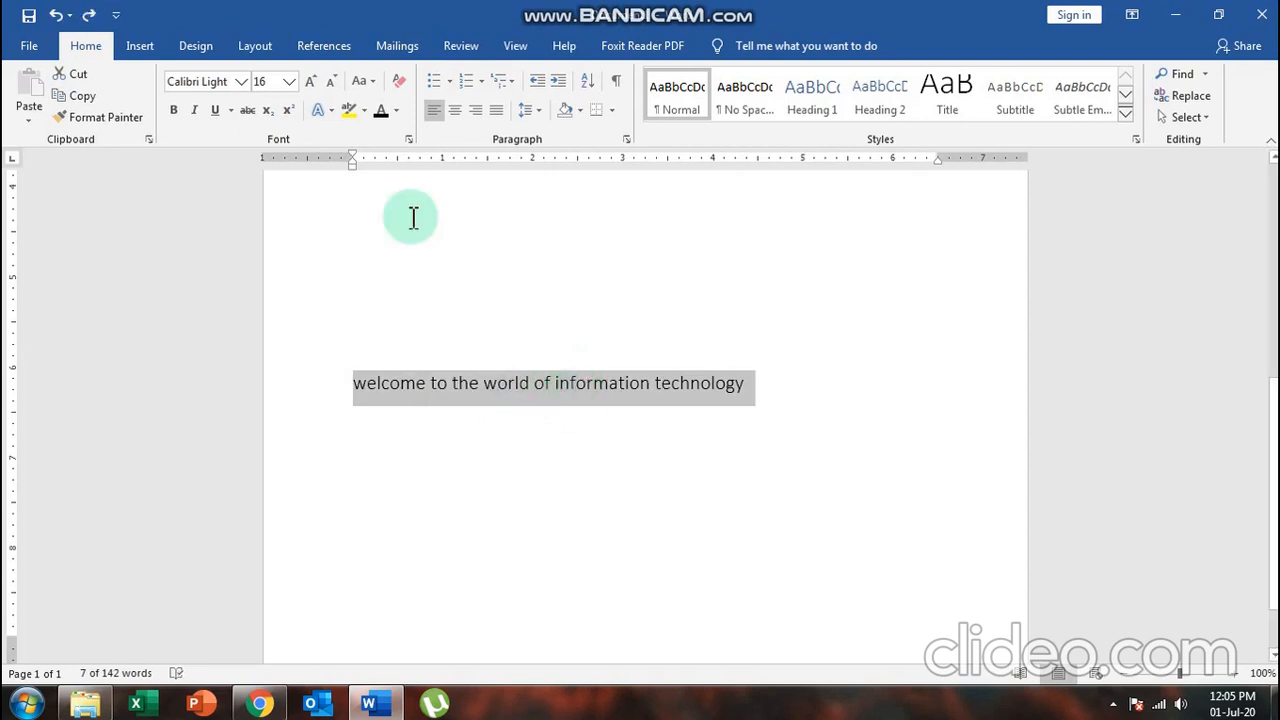
{"action": "key", "text": "shift+F3"}
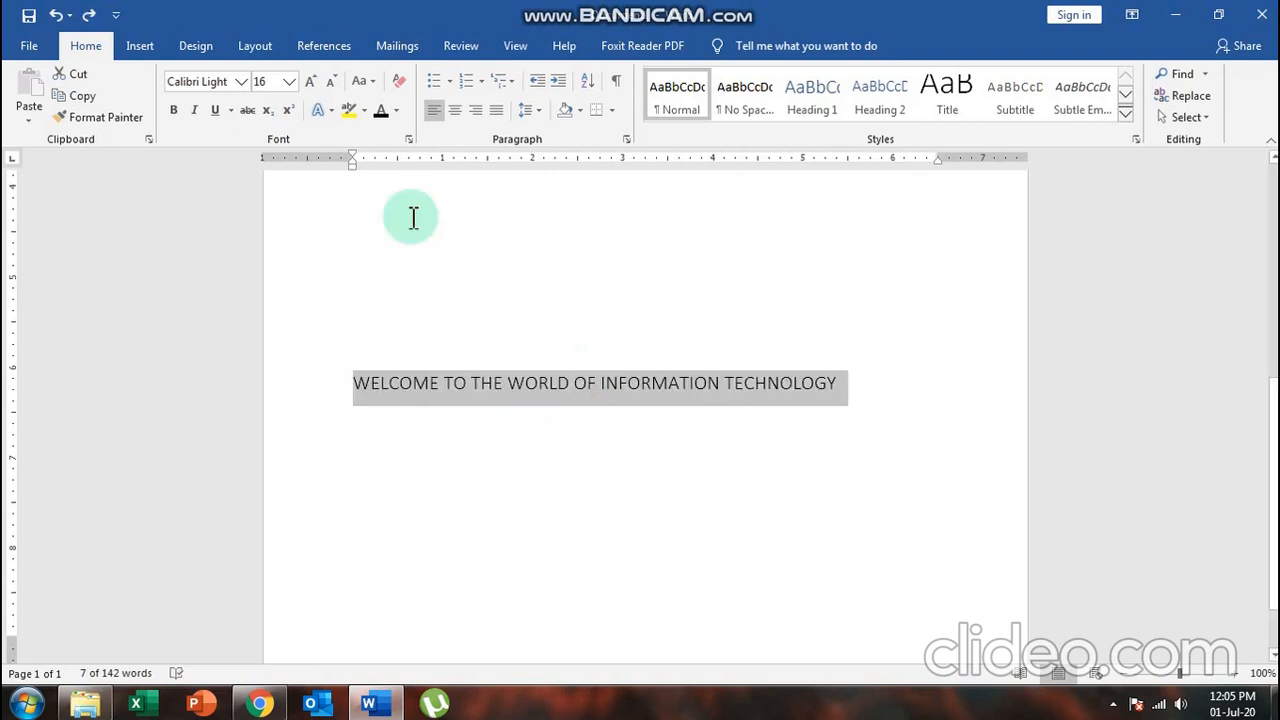
{"action": "key", "text": "ctrl+z"}
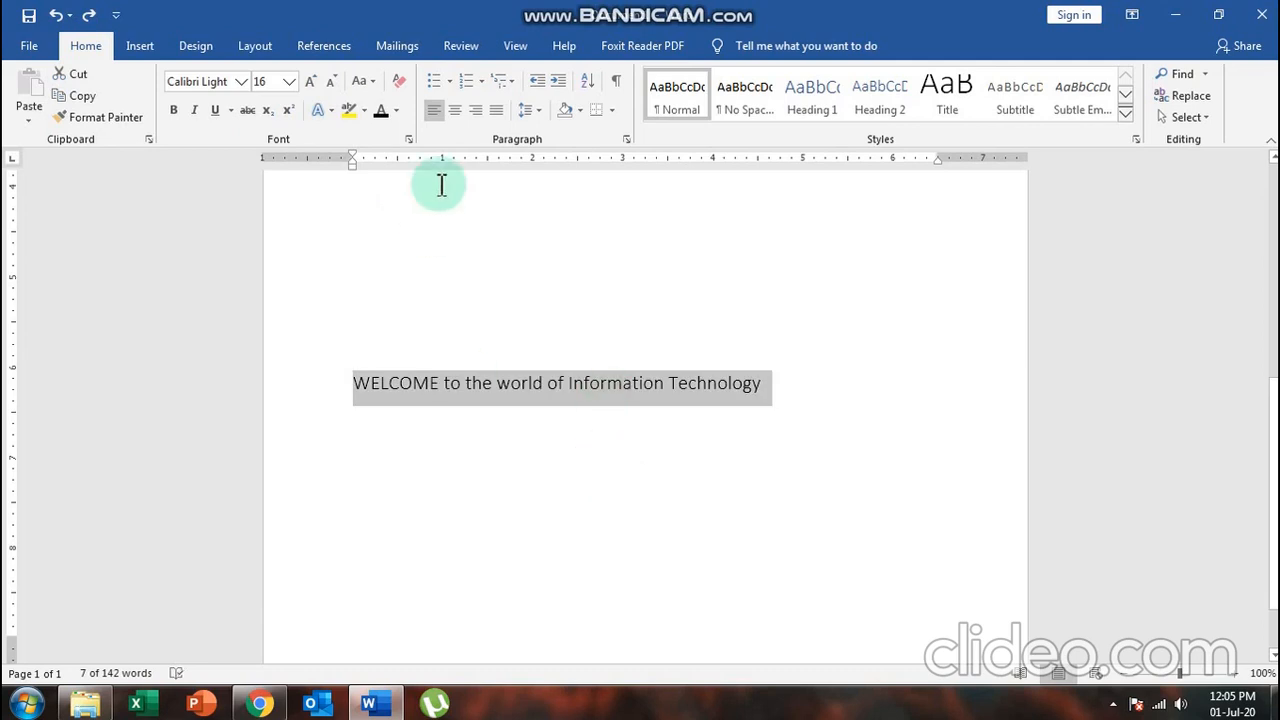
Step: Apply tOGGLE cASE to the selected welcome line and dismiss the Windows color scheme message
{"action": "left_click", "coordinate": [378, 88]}
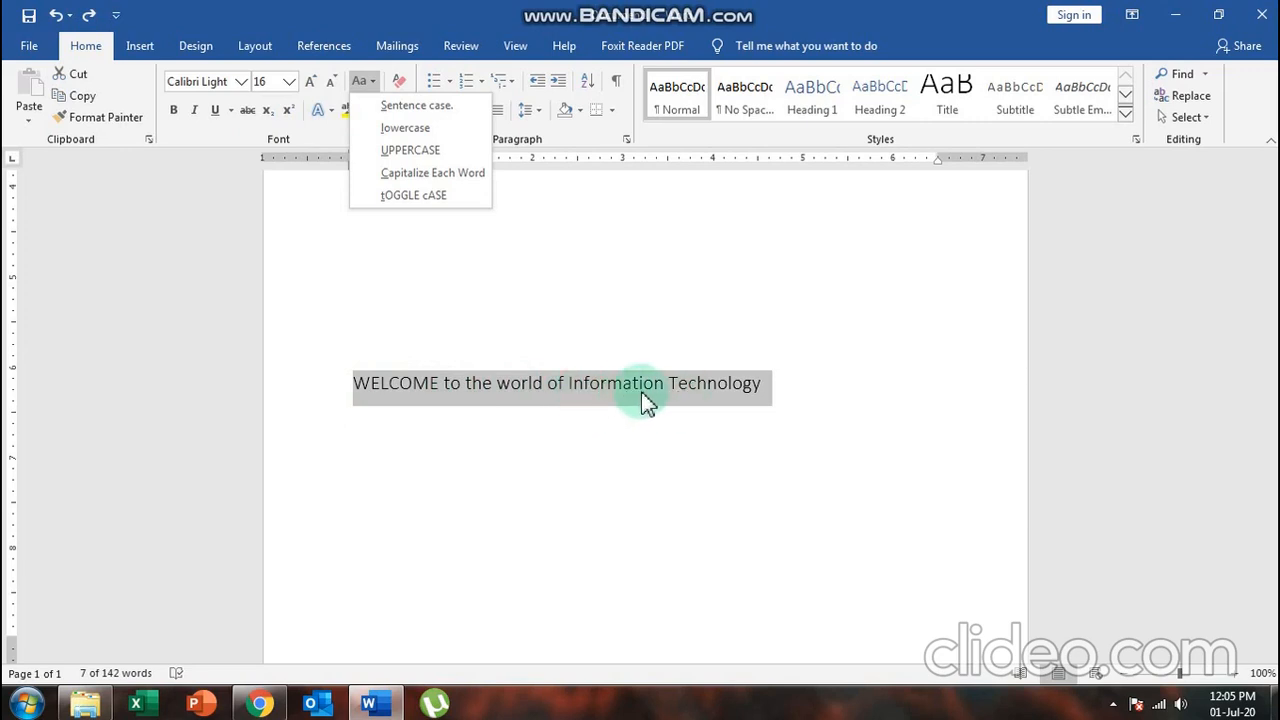
{"action": "left_click", "coordinate": [443, 207]}
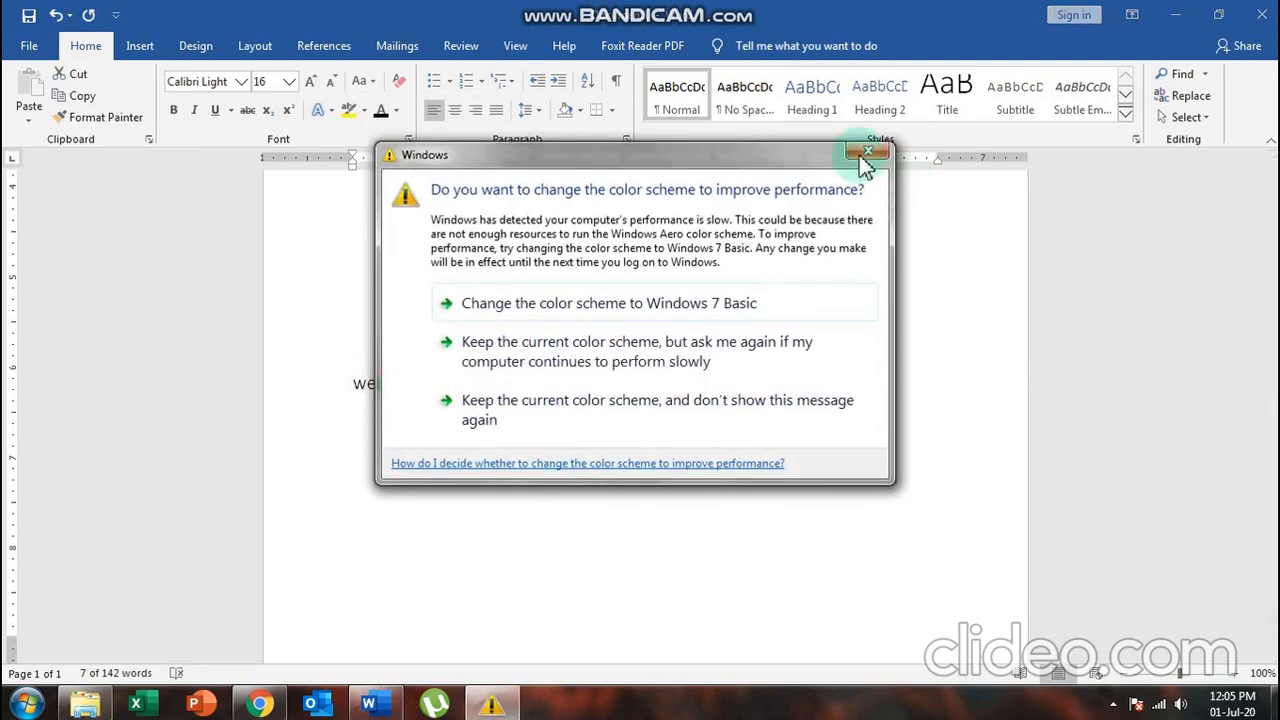
{"action": "left_click", "coordinate": [866, 152]}
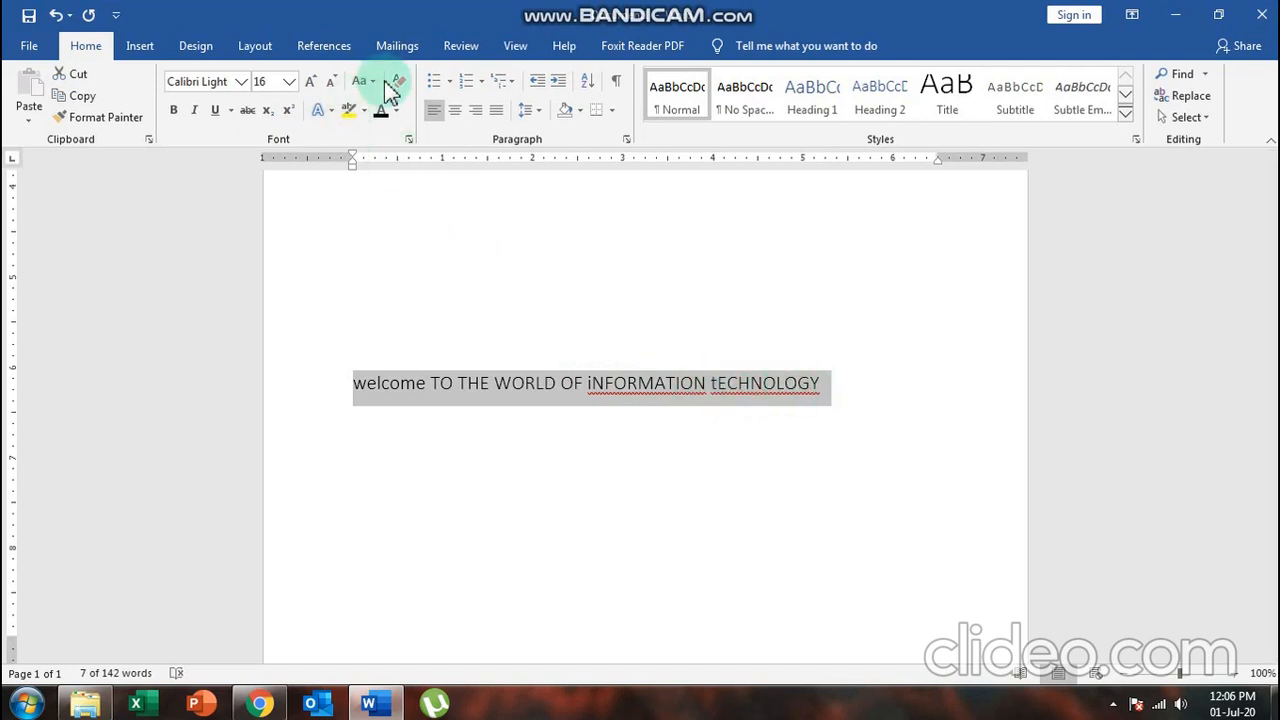
{"action": "scroll", "coordinate": [457, 252], "scroll_direction": "up", "scroll_amount": 1}
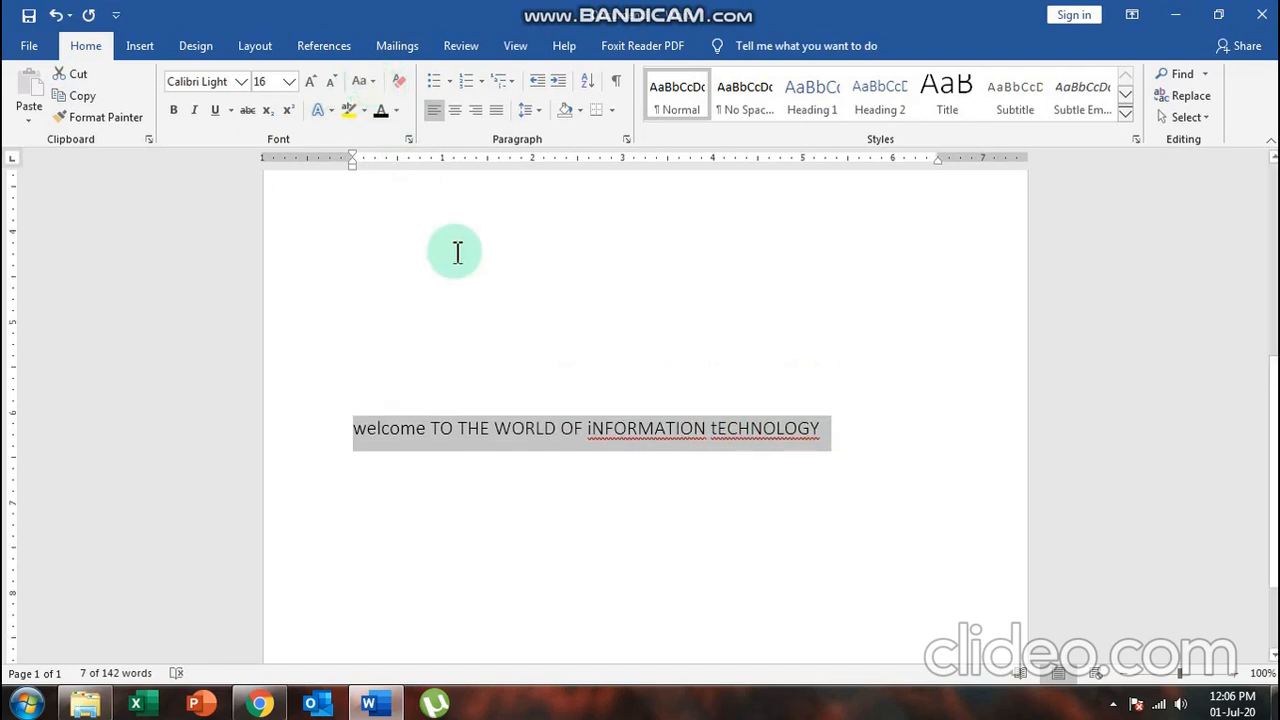
{"action": "left_click", "coordinate": [366, 83]}
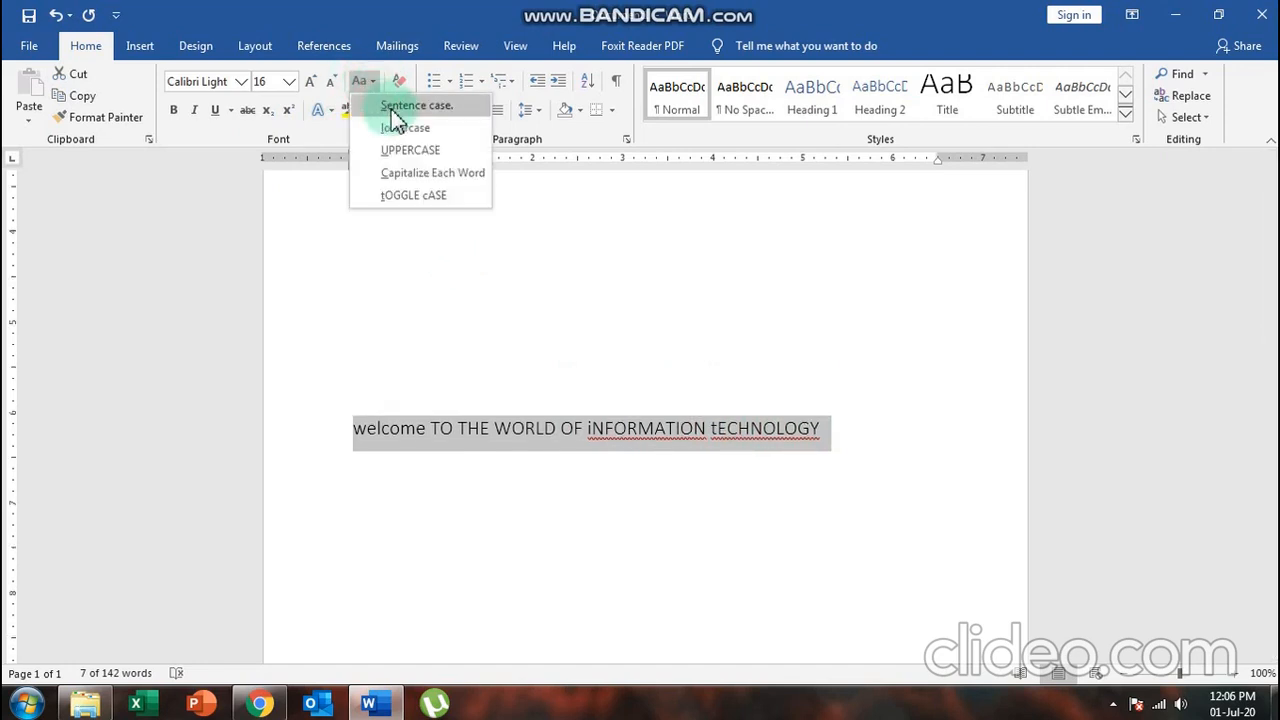
{"action": "left_click", "coordinate": [431, 291]}
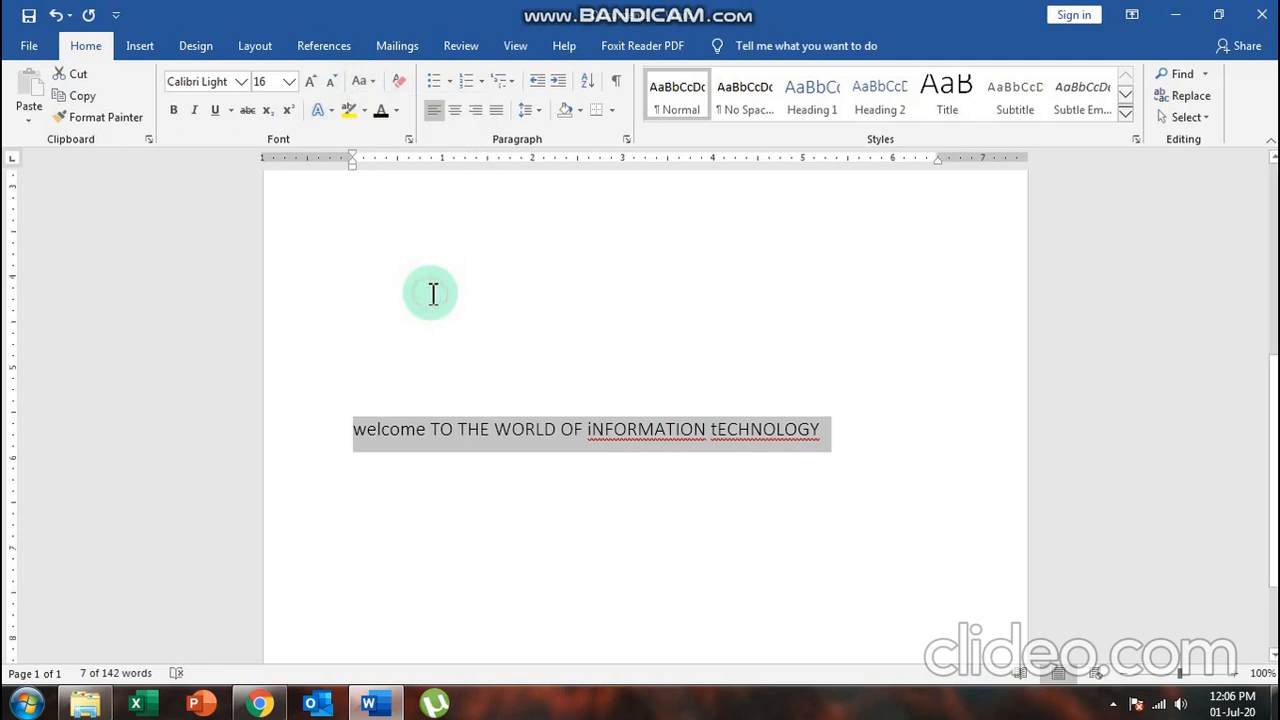
{"action": "scroll", "coordinate": [431, 295], "scroll_direction": "up", "scroll_amount": 5}
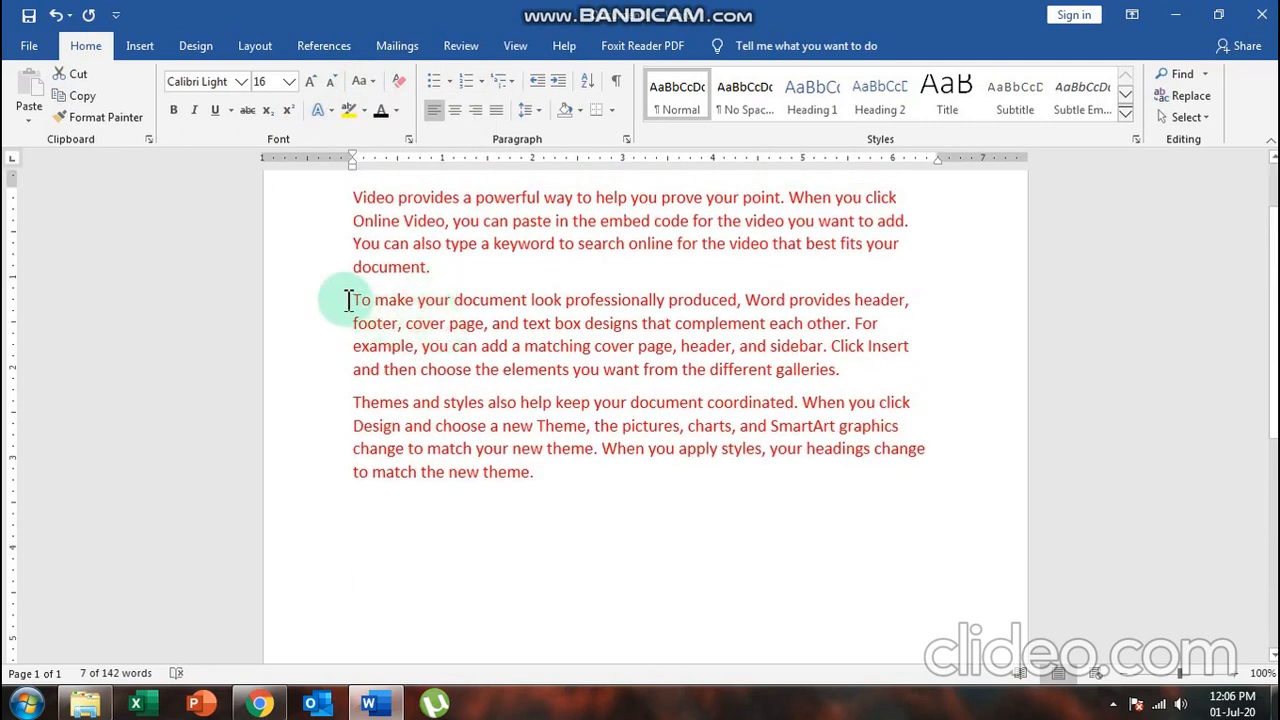
{"action": "left_click_drag", "start_coordinate": [354, 298], "coordinate": [521, 304]}
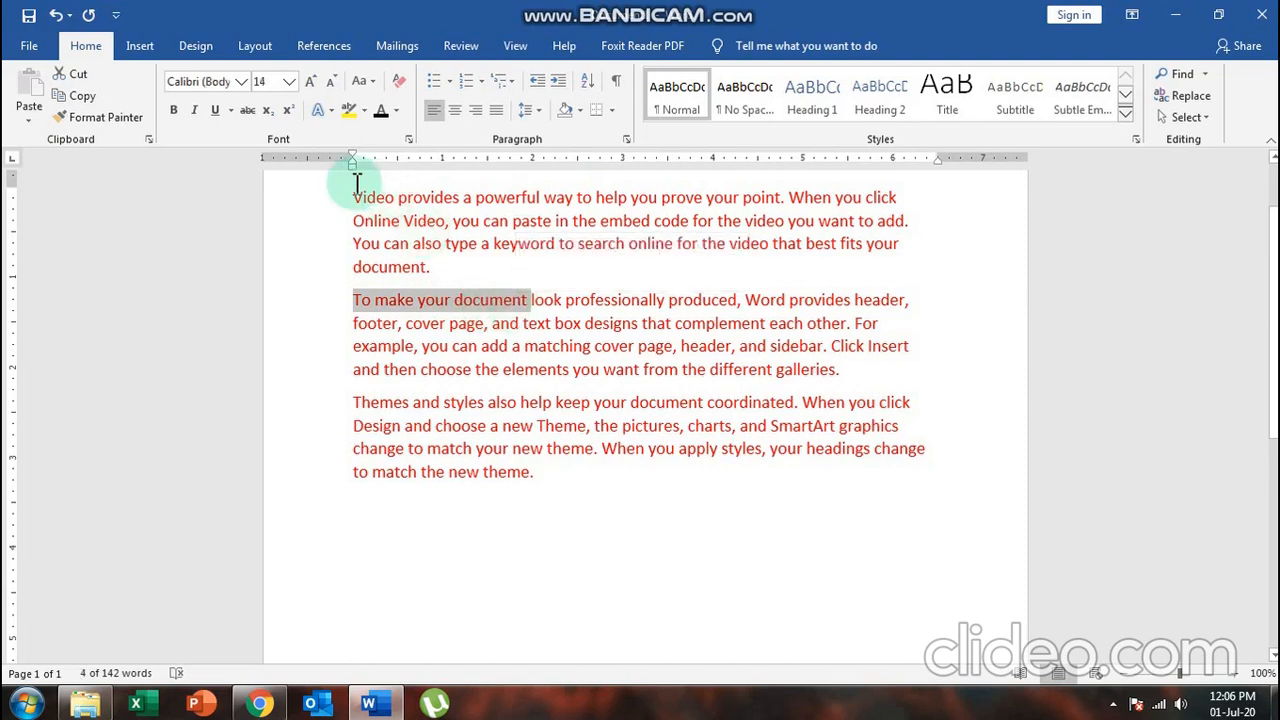
{"action": "left_click_drag", "start_coordinate": [367, 197], "coordinate": [785, 200]}
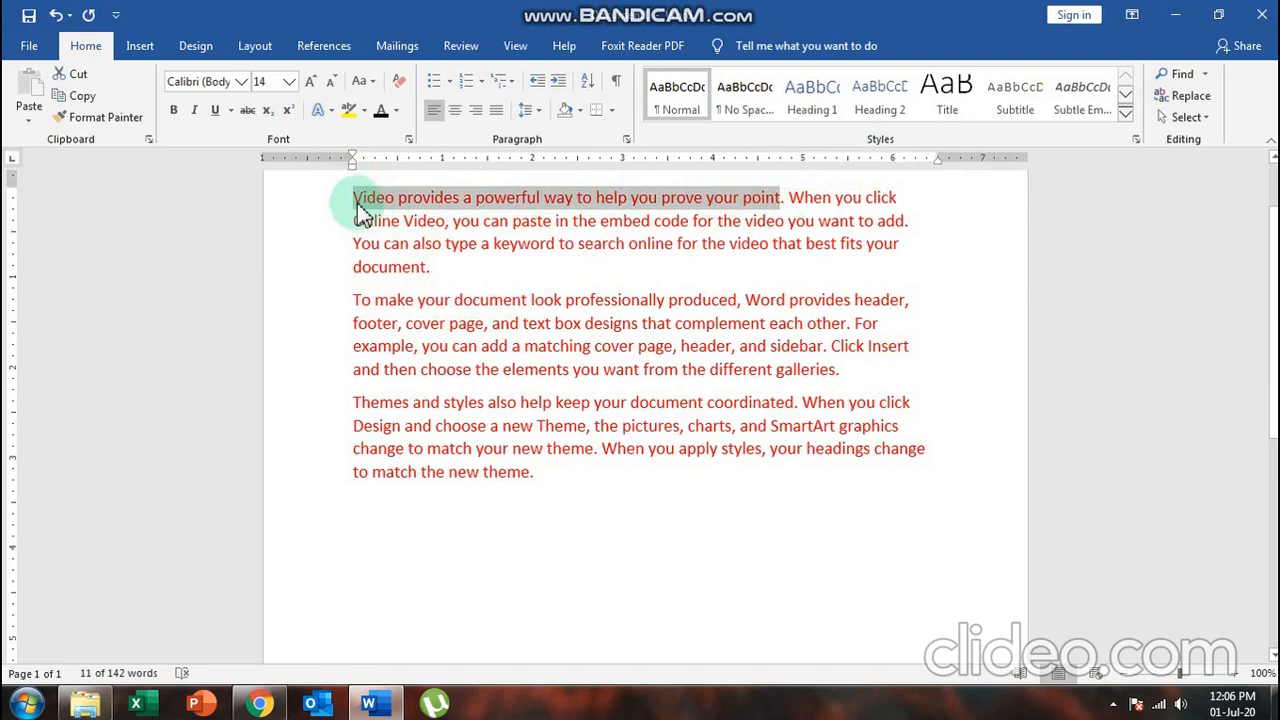
{"action": "scroll", "coordinate": [374, 326], "scroll_direction": "down", "scroll_amount": 3}
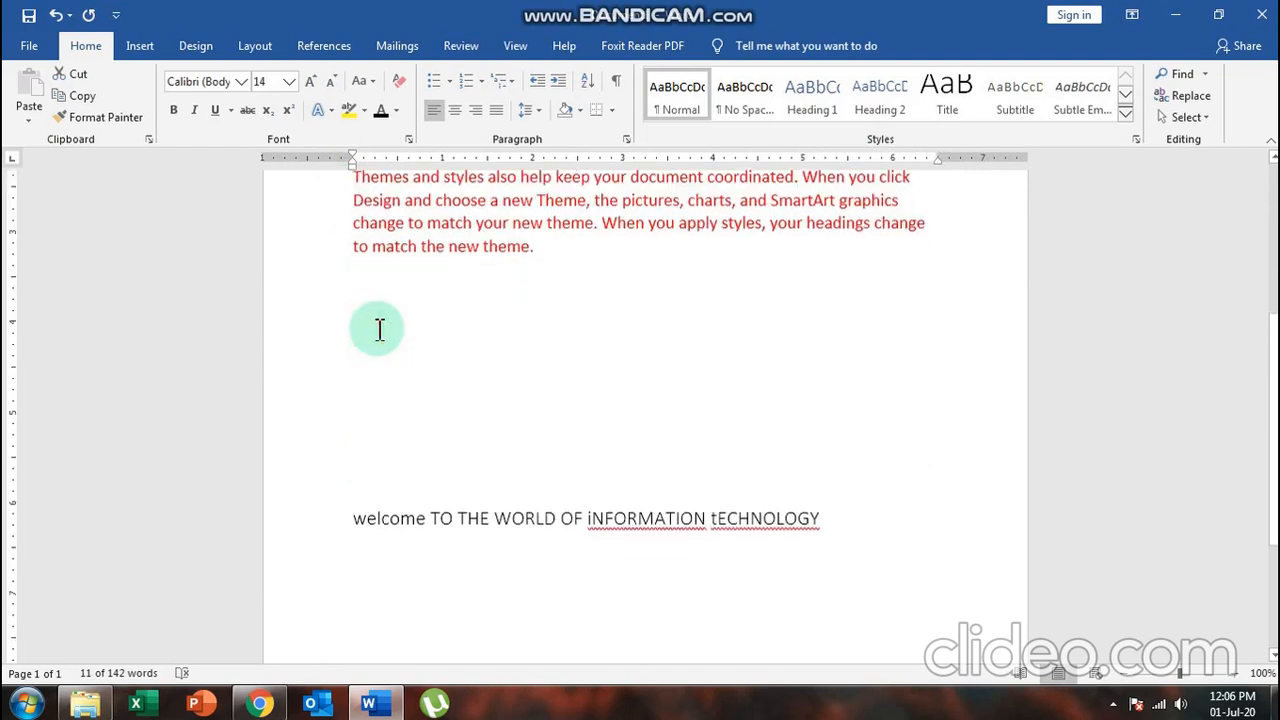
Step: Select the whole welcome line below the paragraphs and change its case to UPPERCASE, followed by lowercase
{"action": "left_click", "coordinate": [348, 518]}
{"action": "left_click_drag", "start_coordinate": [348, 518], "coordinate": [814, 523]}
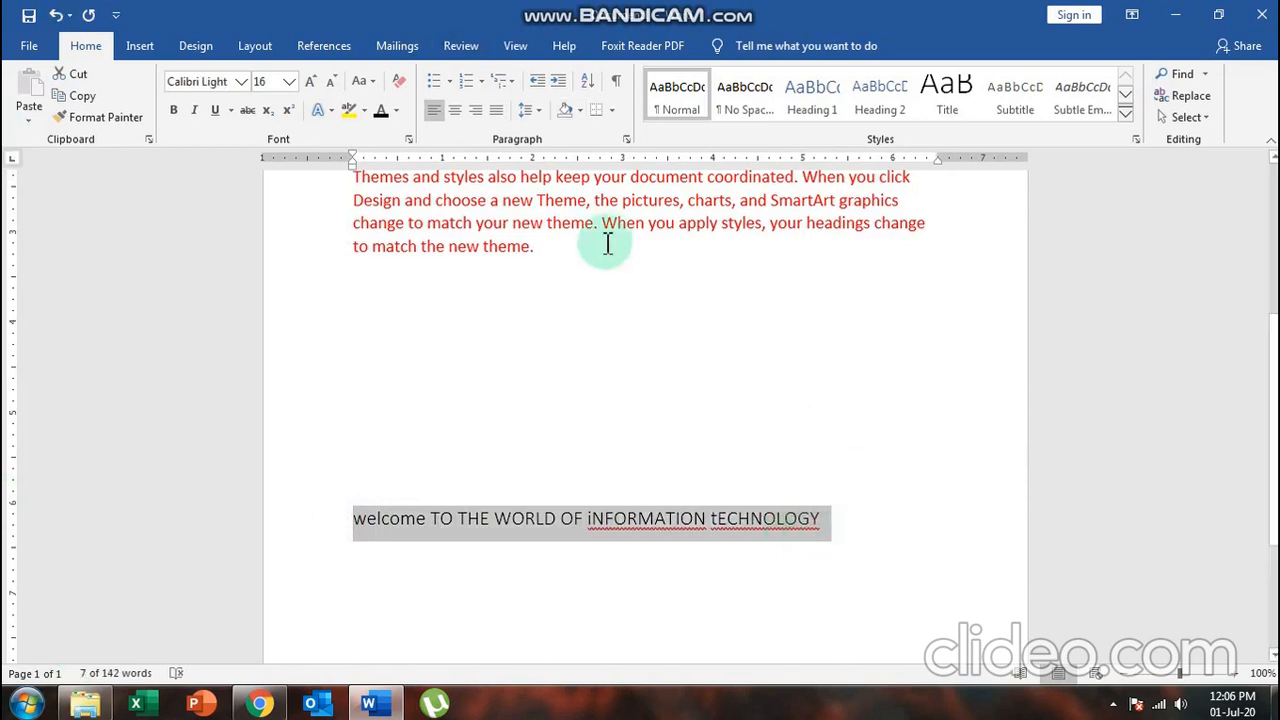
{"action": "left_click", "coordinate": [362, 82]}
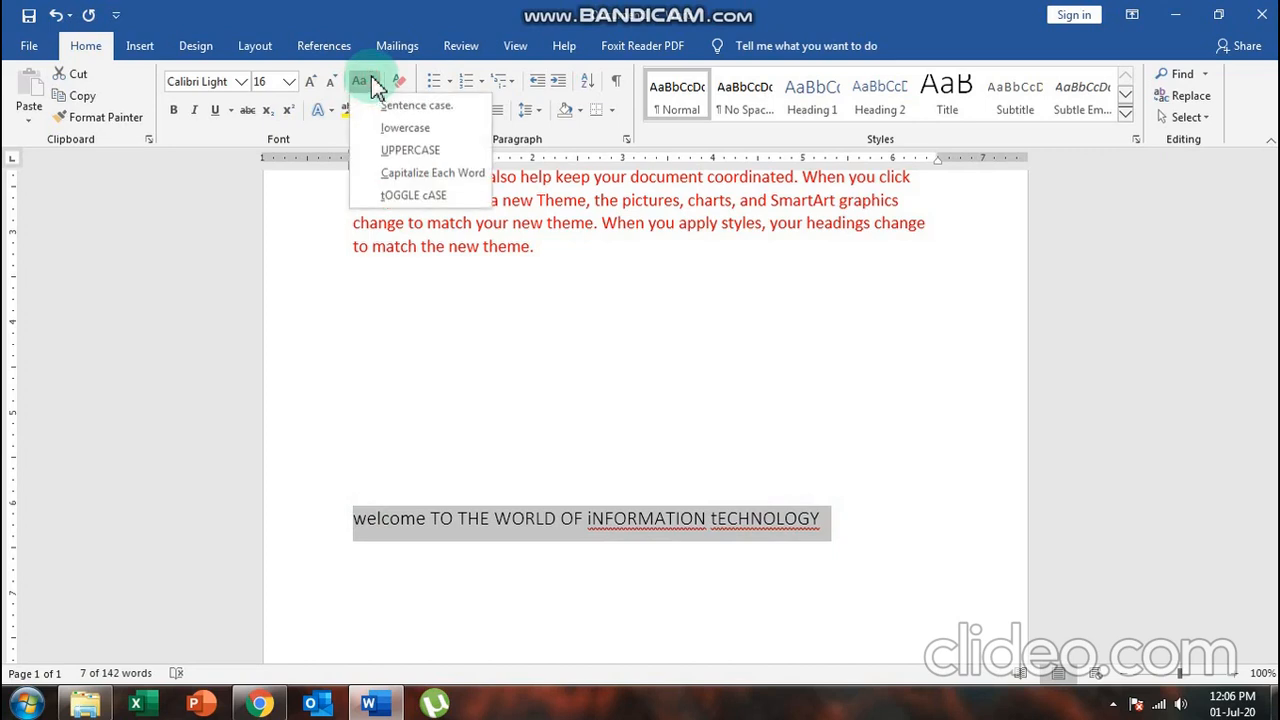
{"action": "left_click", "coordinate": [397, 155]}
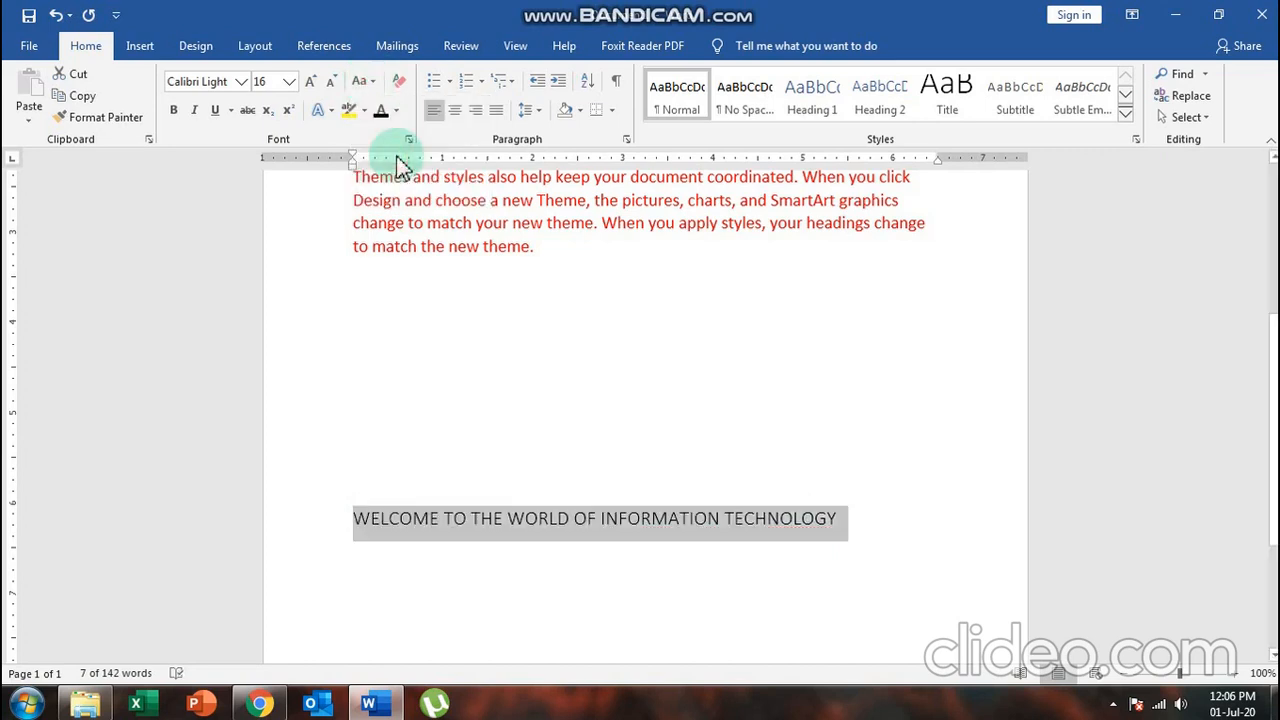
{"action": "left_click", "coordinate": [362, 82]}
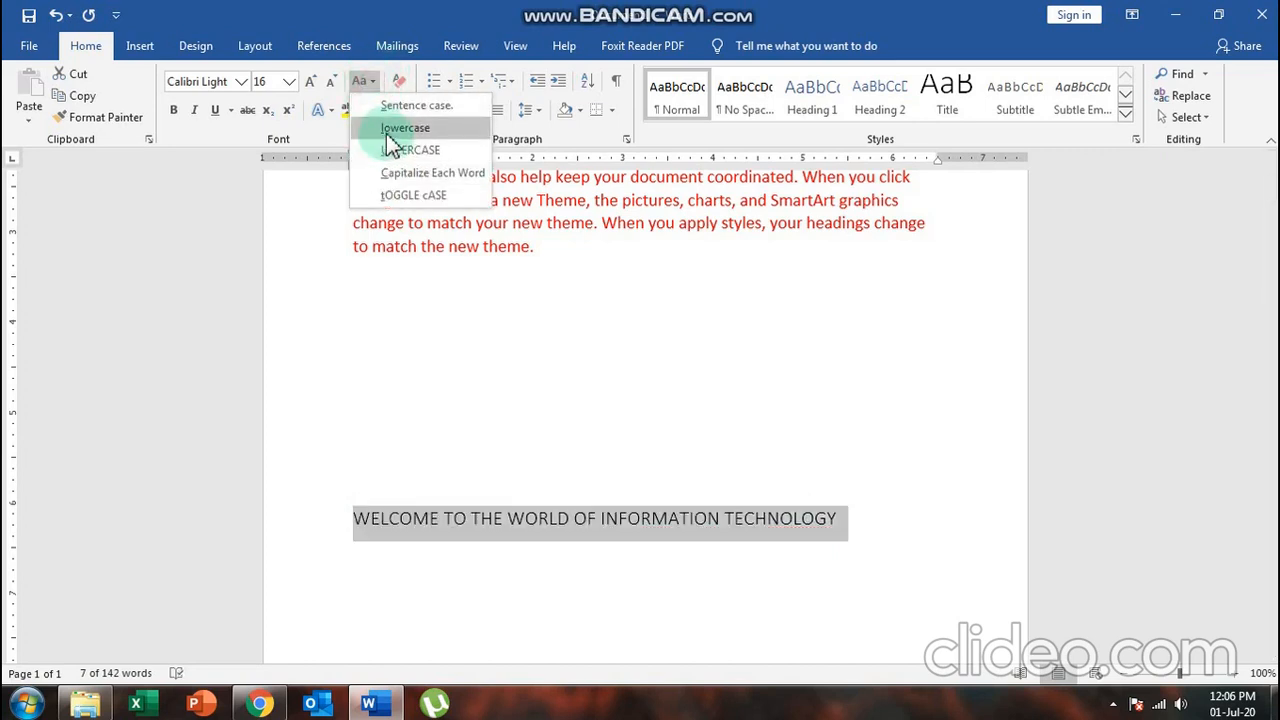
{"action": "left_click", "coordinate": [404, 128]}
Step: Change the case of the selected welcome line to Capitalize Each Word
{"action": "left_click", "coordinate": [362, 82]}
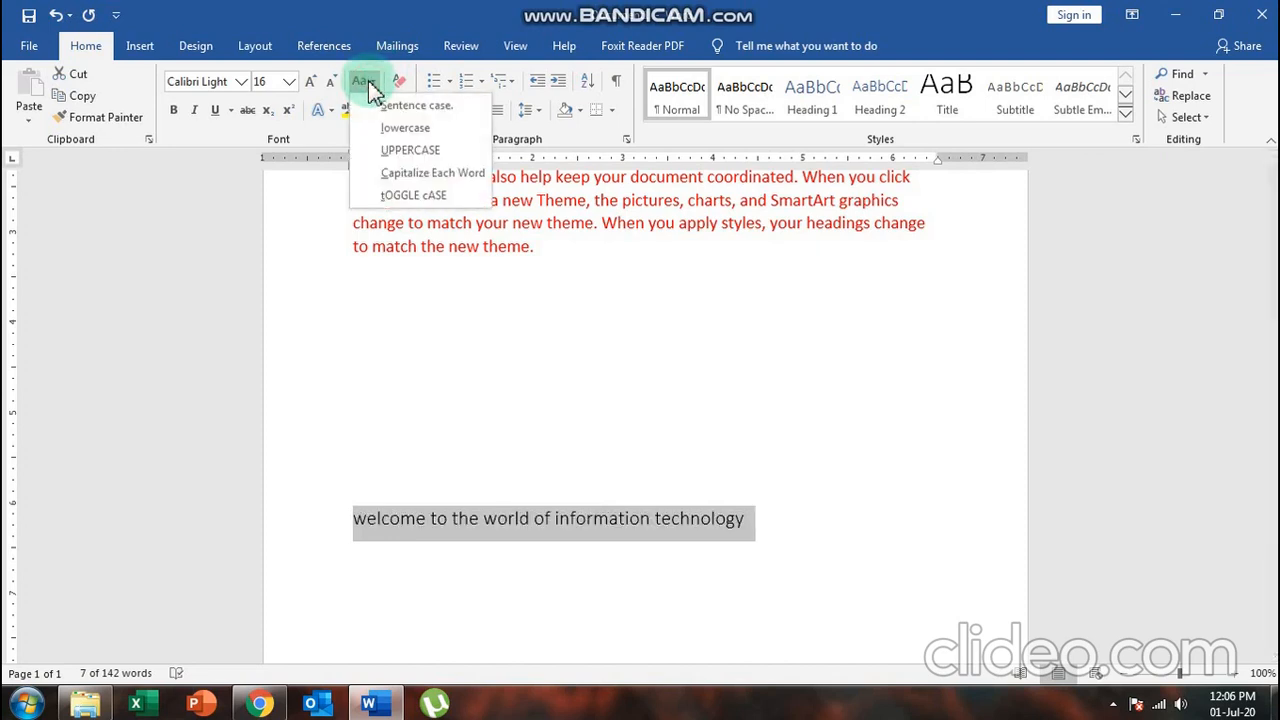
{"action": "left_click", "coordinate": [412, 175]}
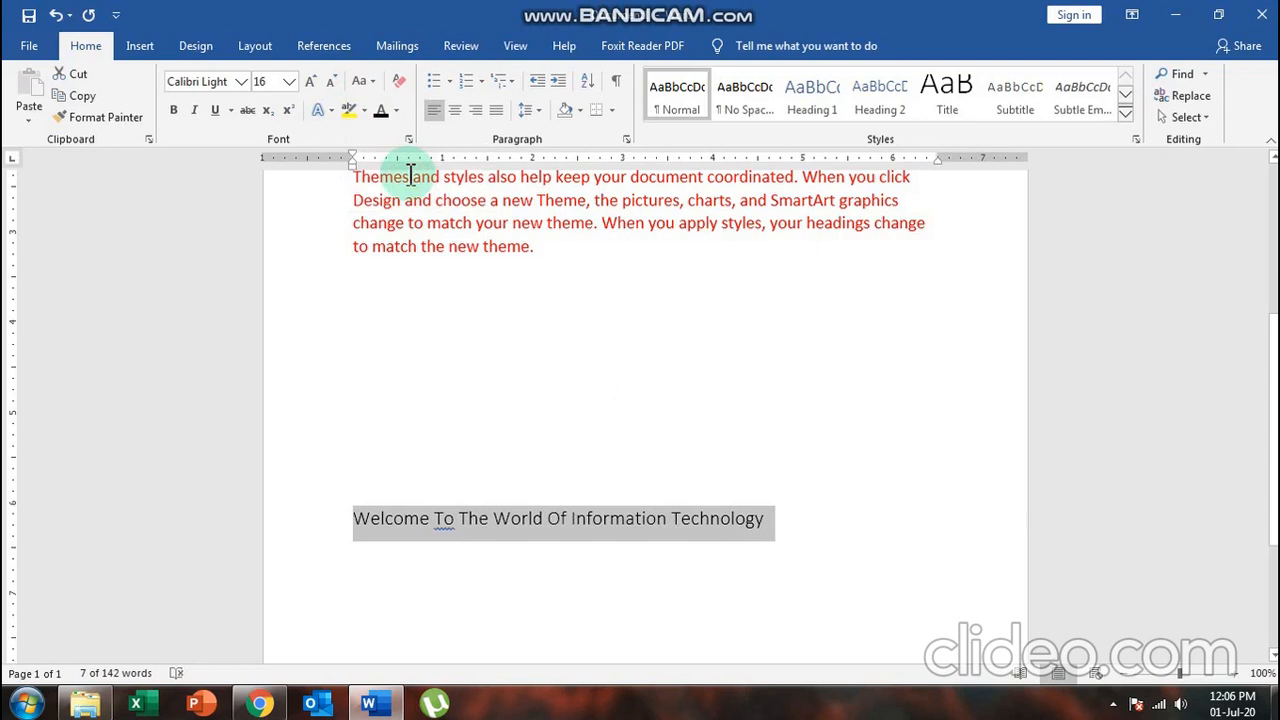
{"action": "scroll", "coordinate": [620, 374], "scroll_direction": "up", "scroll_amount": 4}
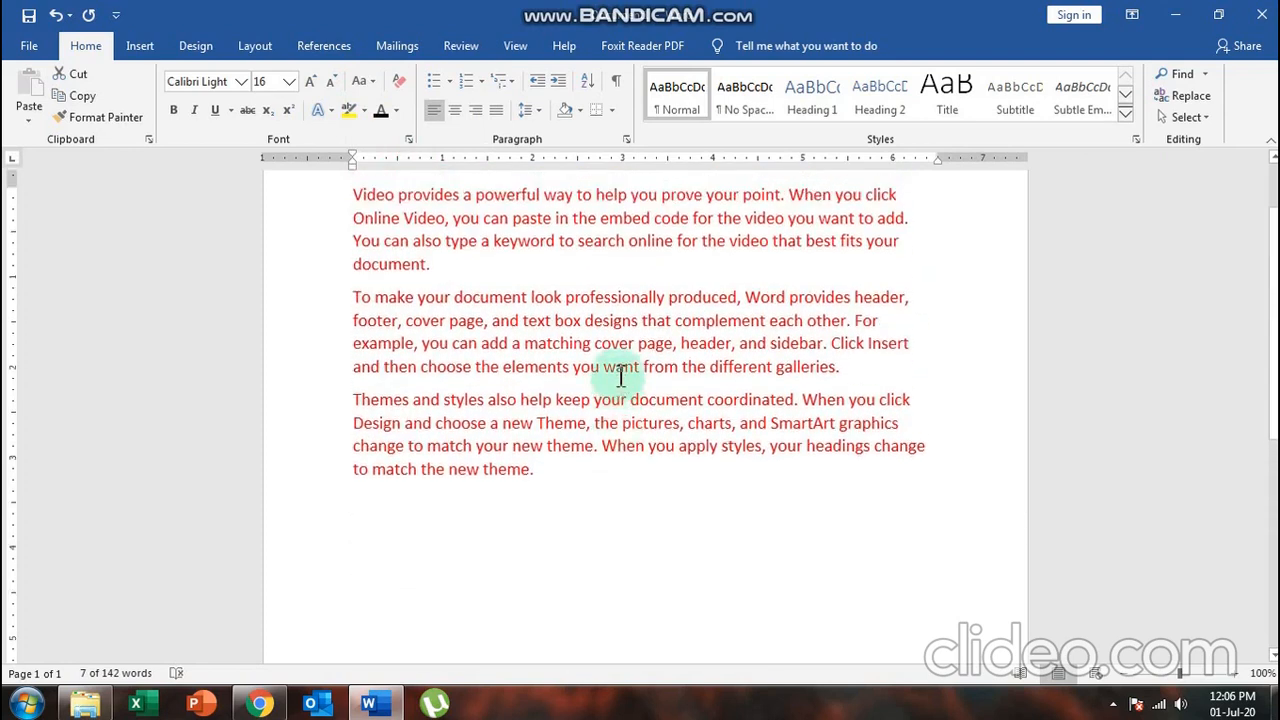
{"action": "scroll", "coordinate": [620, 374], "scroll_direction": "up", "scroll_amount": 1}
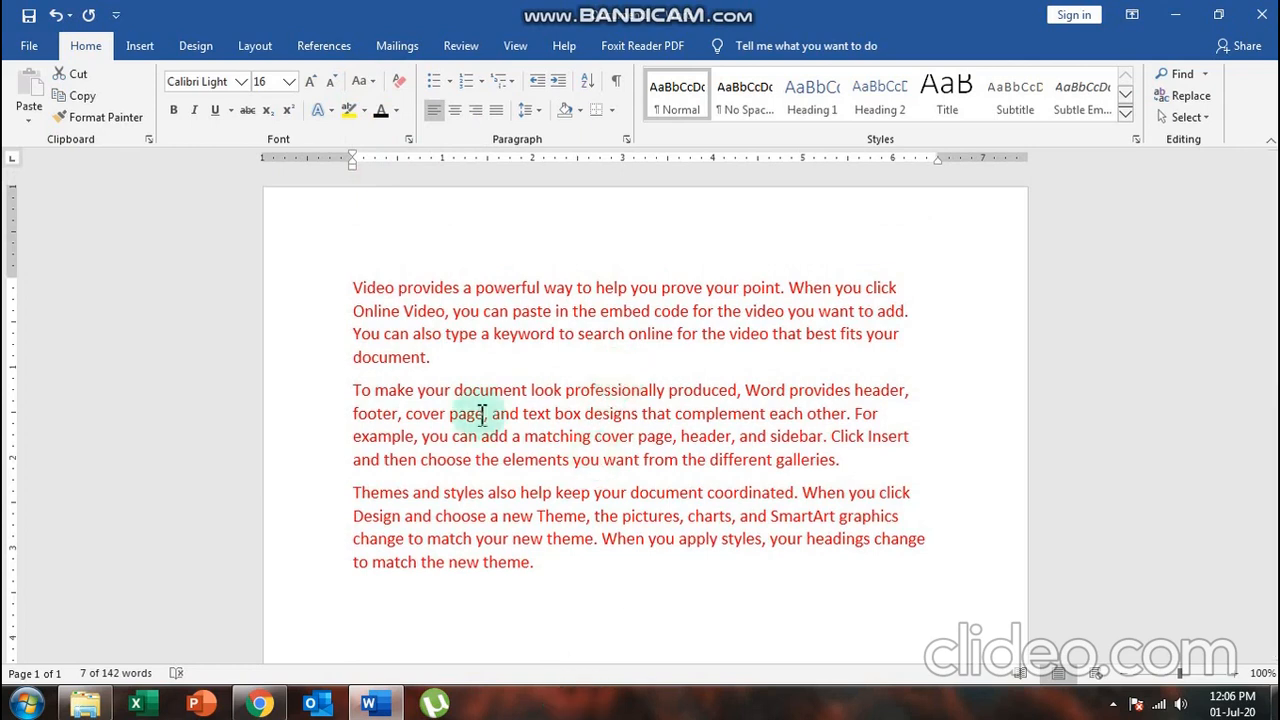
{"action": "left_click", "coordinate": [1112, 705]}
{"action": "left_click", "coordinate": [1143, 607]}
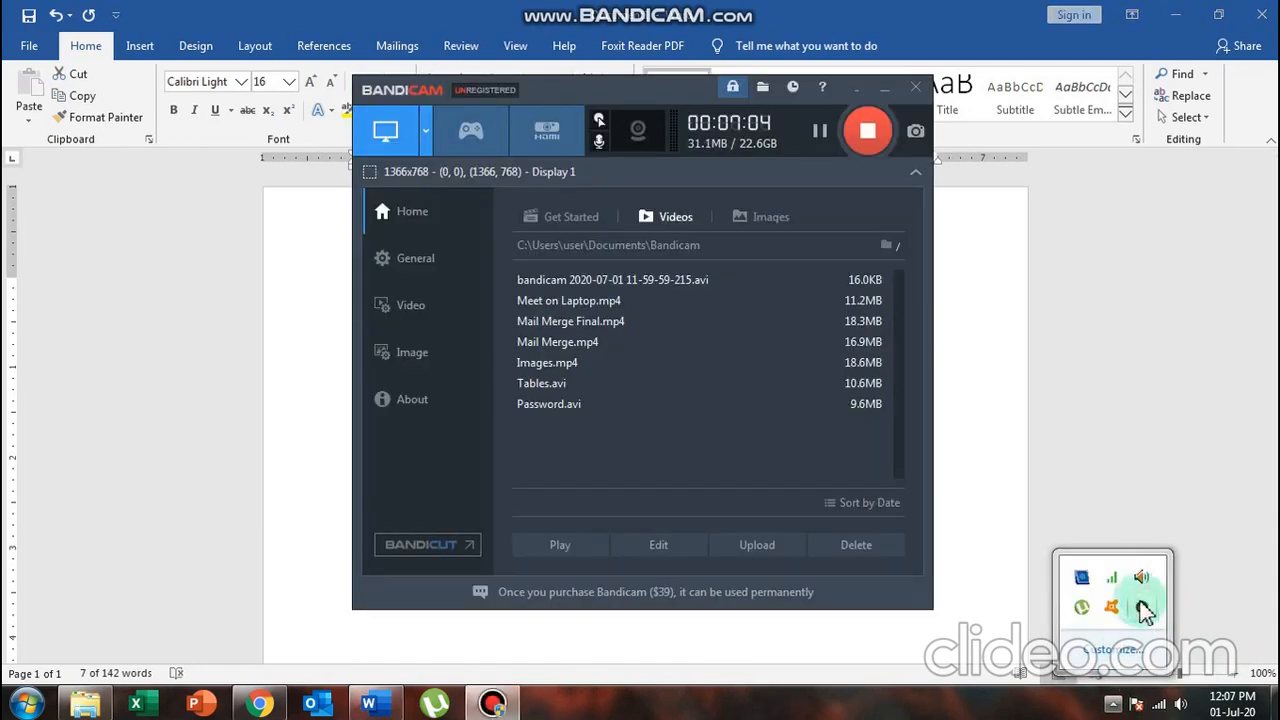